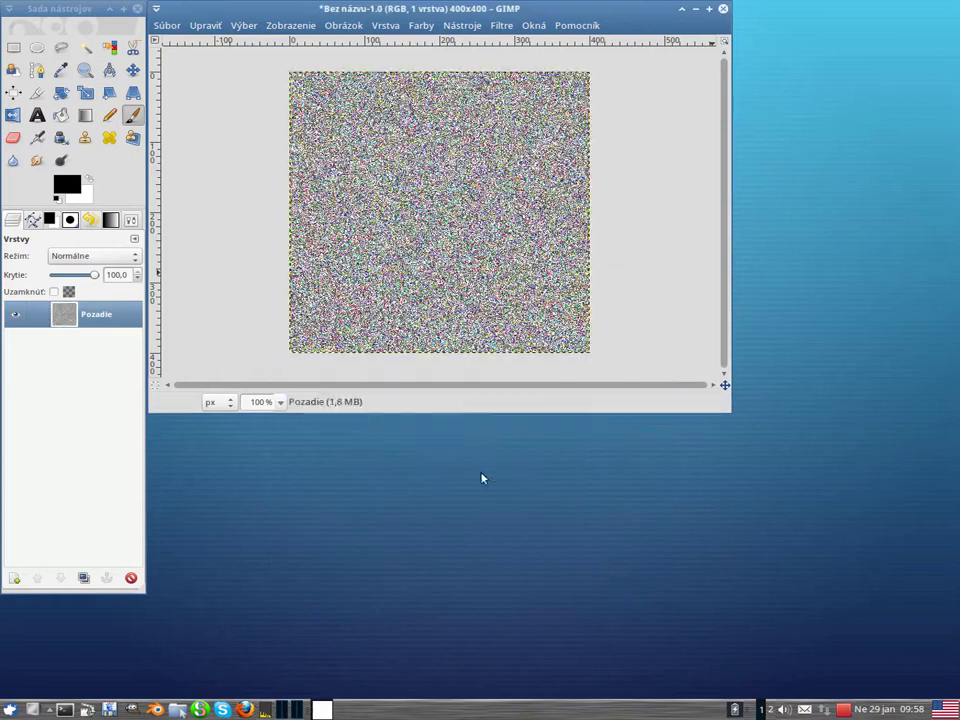
Duplicate the Pozadie noise layer and hide the original Pozadie layer.
click(84, 578)
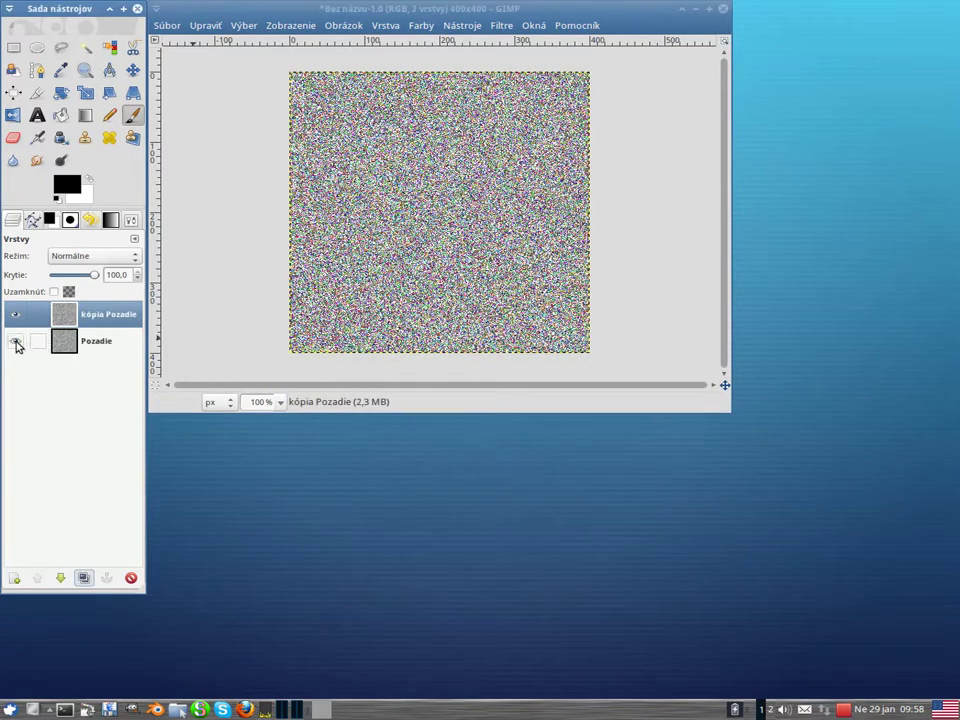
click(16, 343)
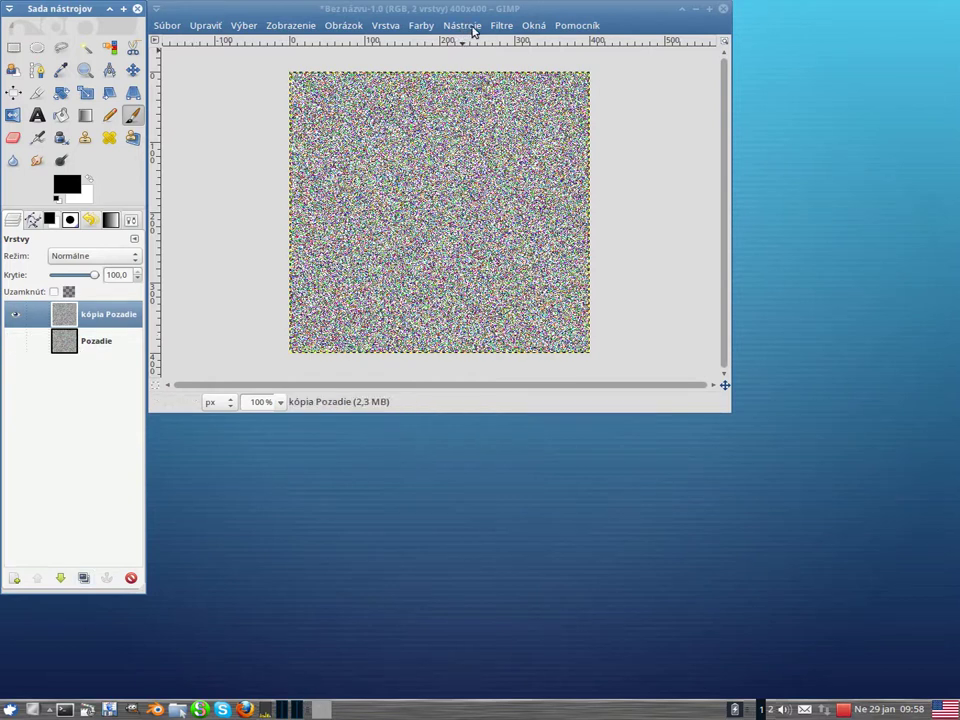
Desaturate the duplicated noise layer with Odfarbiť, using the Svetlosť (lightness) option.
click(502, 29)
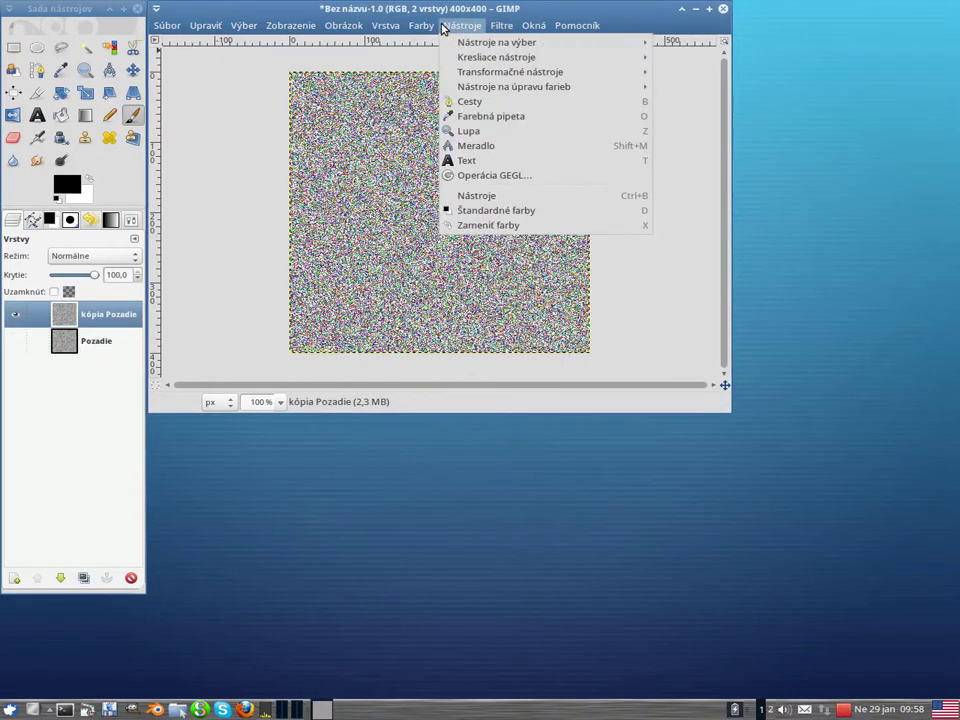
mouse_move(434, 29)
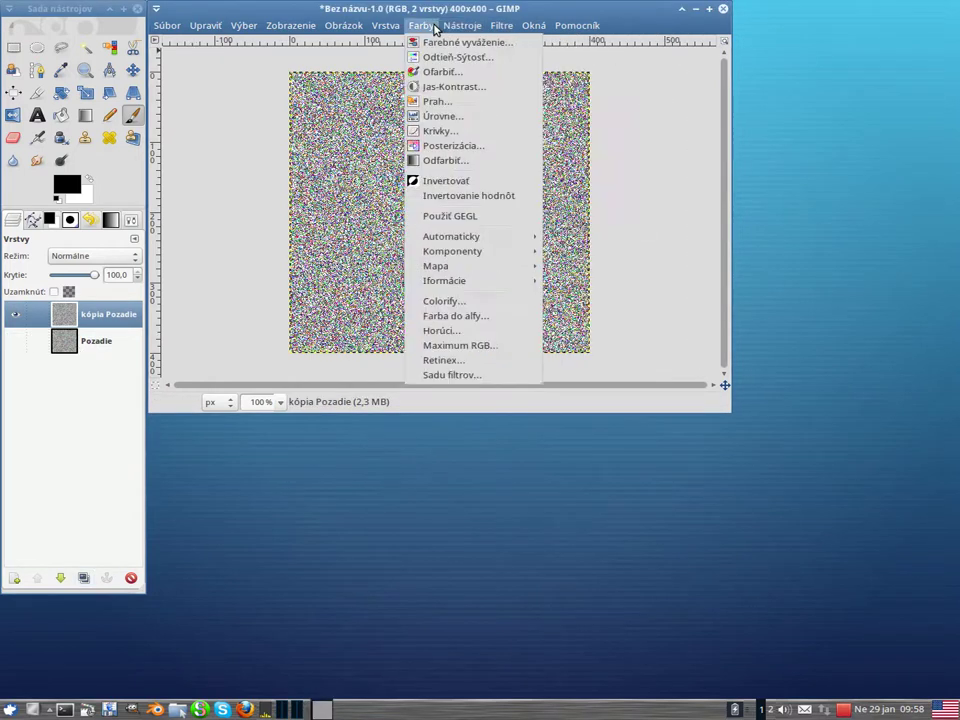
click(425, 161)
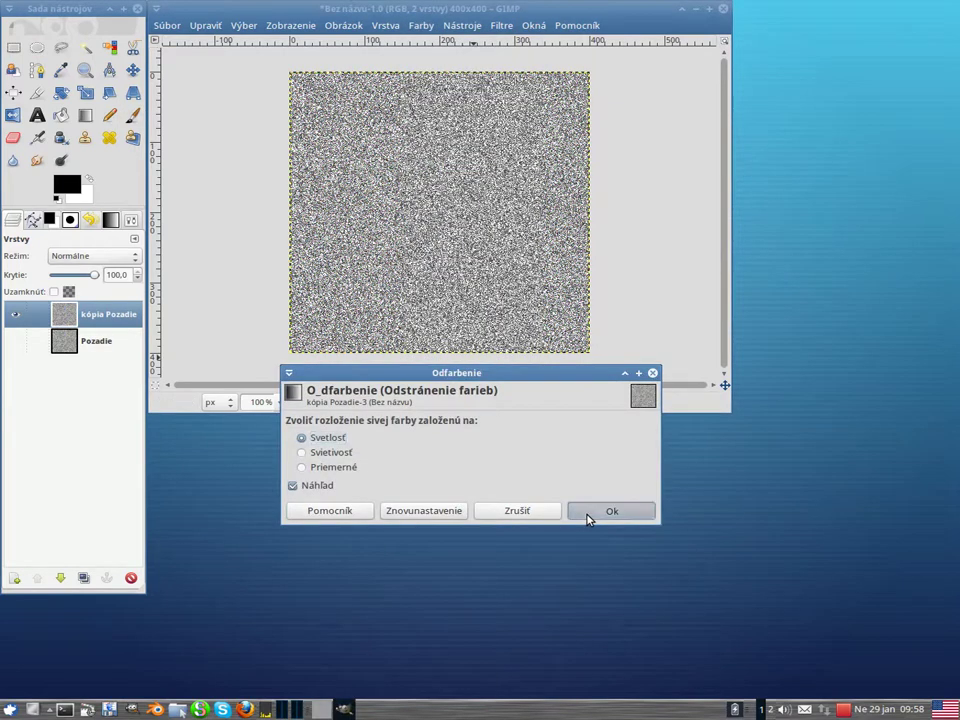
click(589, 516)
Start the Rozostrenie pohybom (motion blur) filter on the desaturated layer with type Radial, and examine the blur centre in the preview.
click(502, 26)
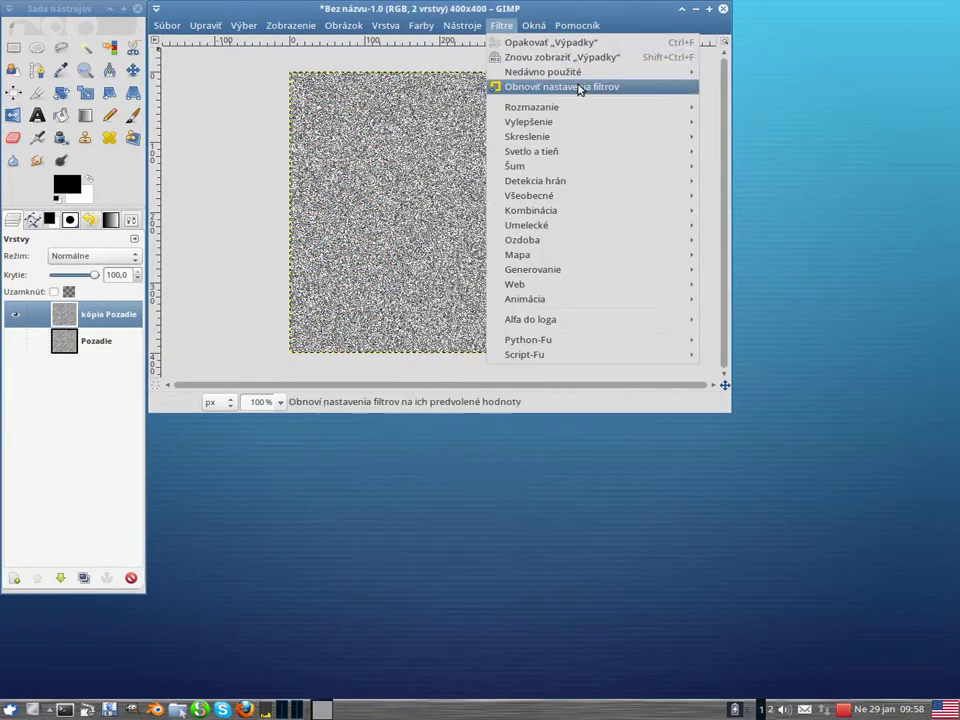
mouse_move(612, 110)
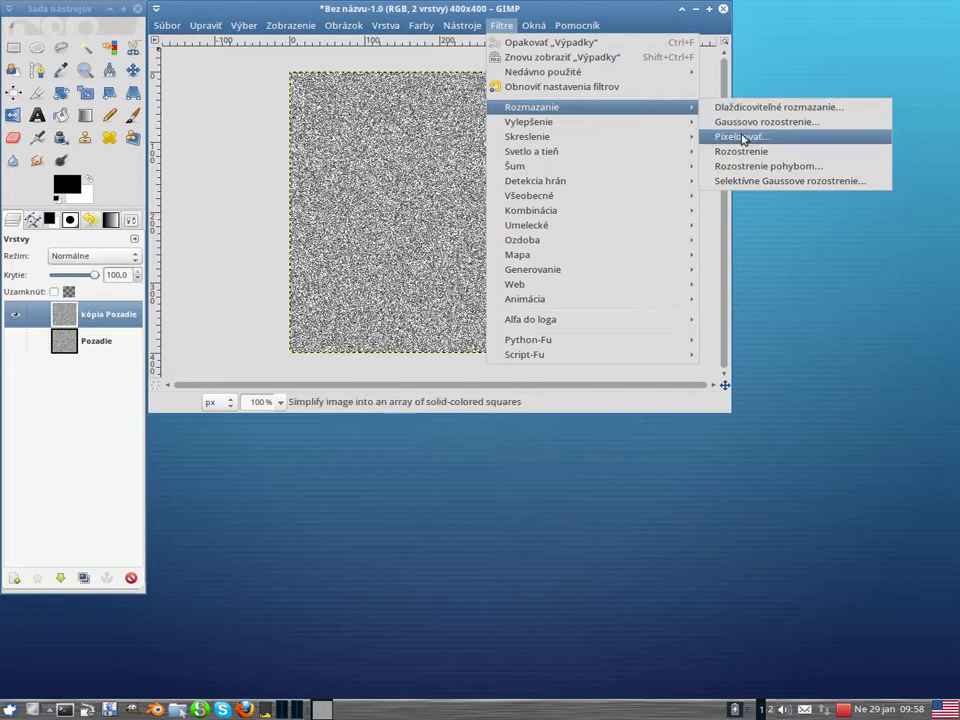
click(760, 166)
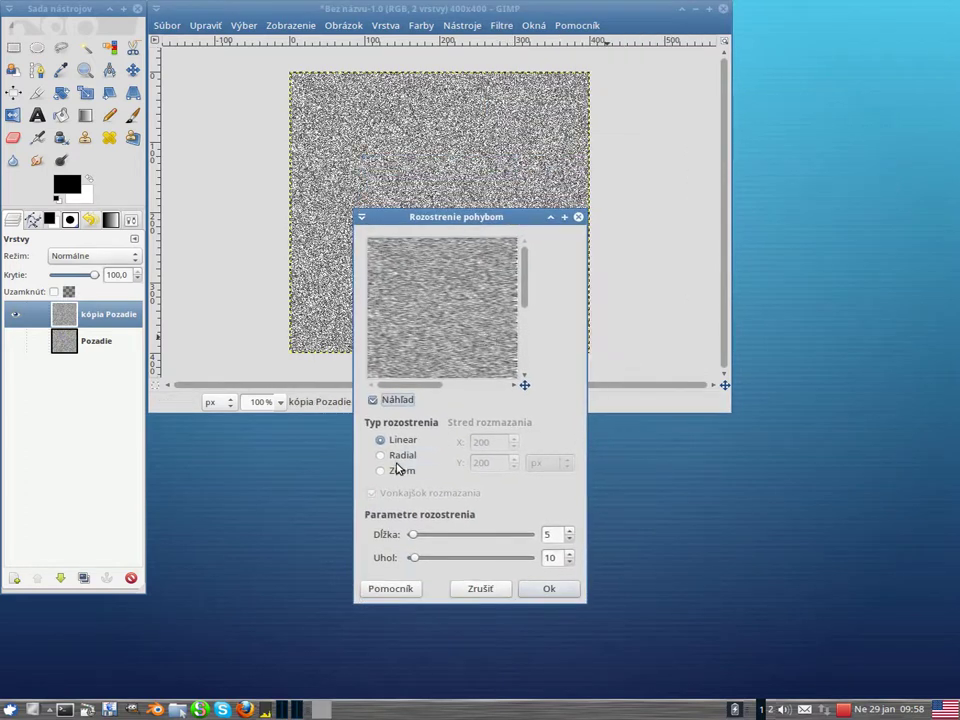
click(381, 456)
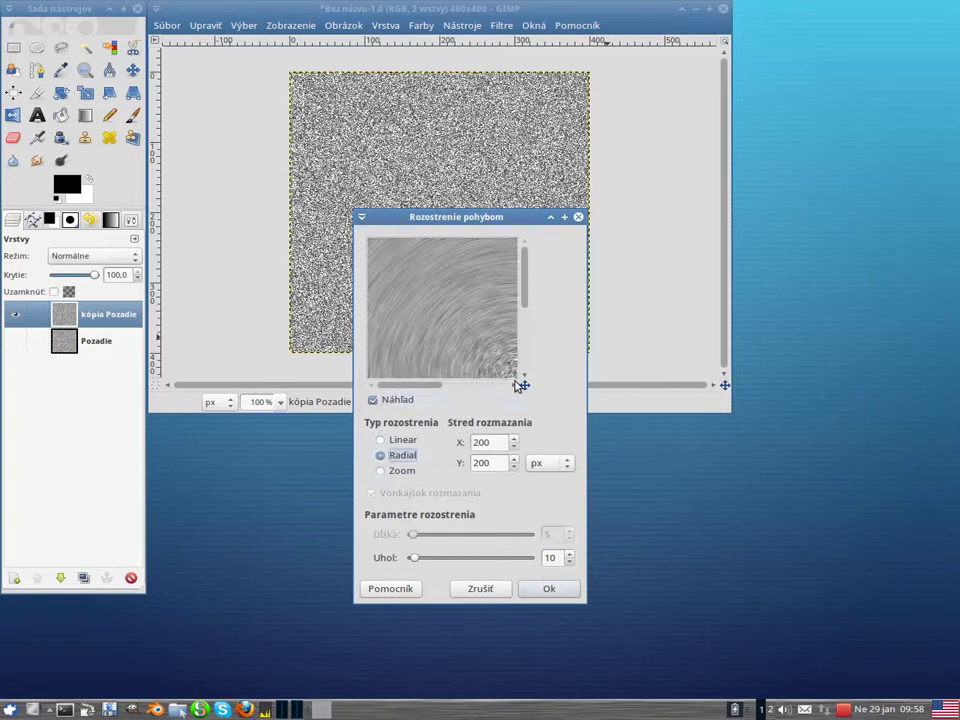
drag(508, 375, 452, 396)
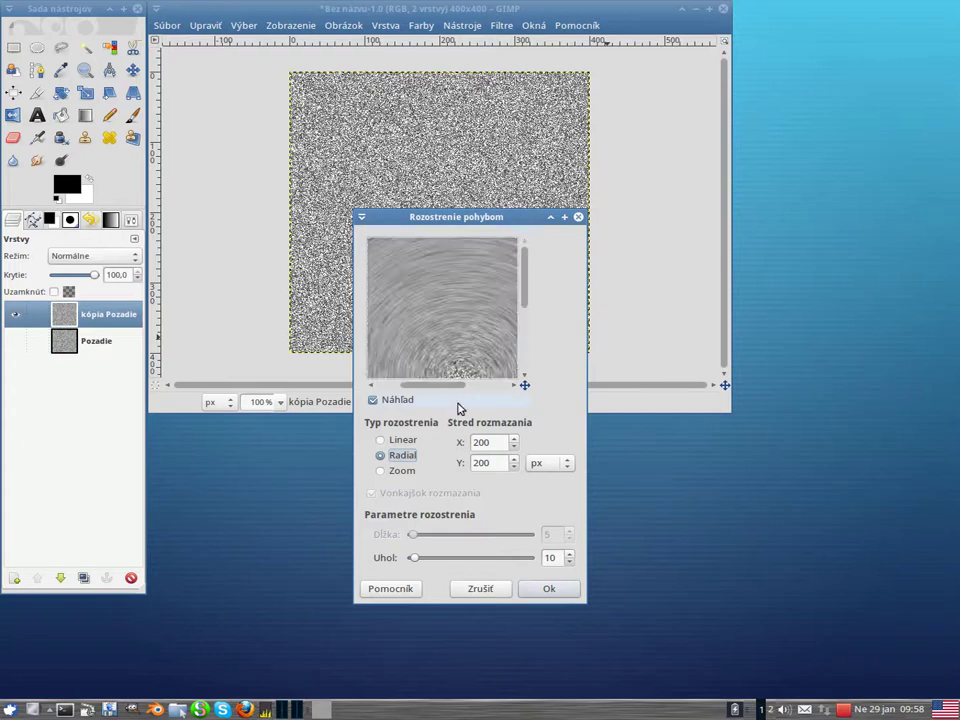
drag(461, 375, 435, 280)
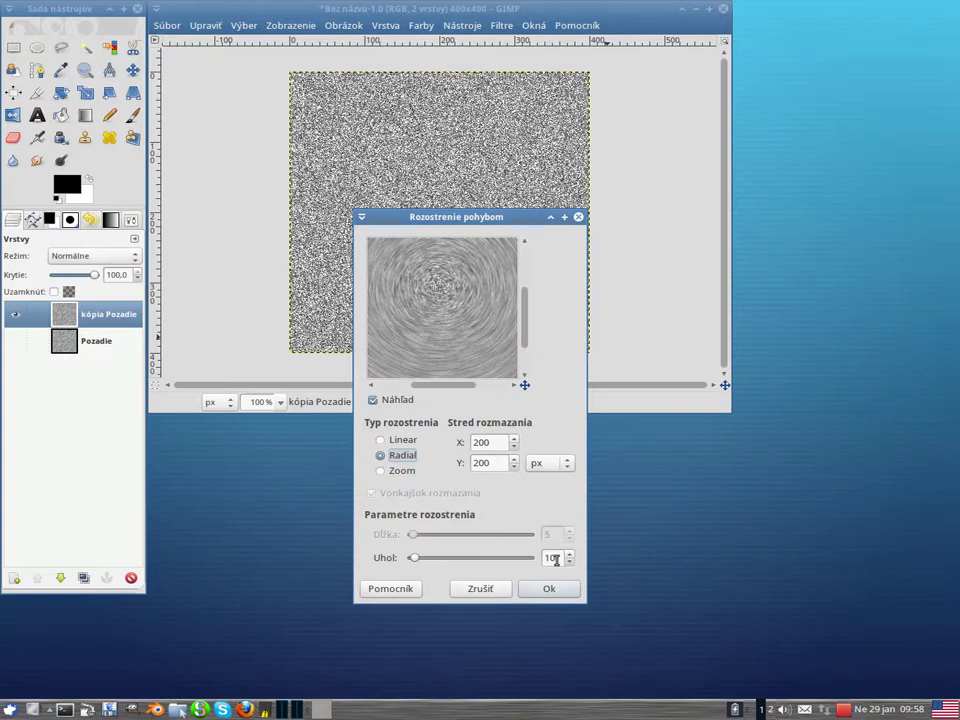
Try a radial blur angle of 45 and inspect the result around the preview.
drag(556, 559, 532, 553)
text(45)
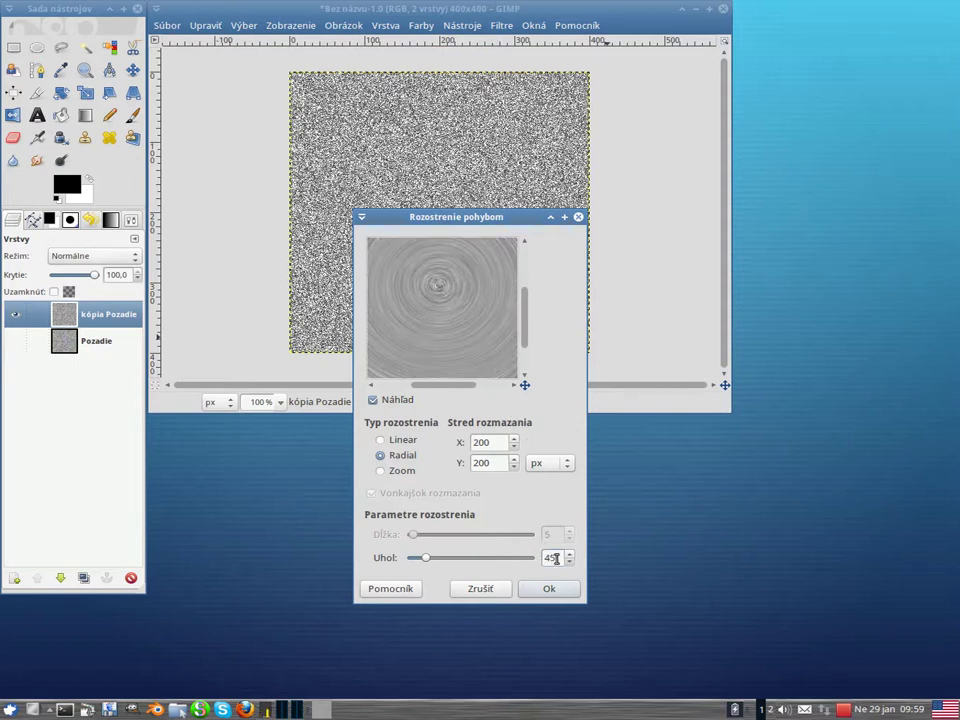
drag(525, 385, 497, 358)
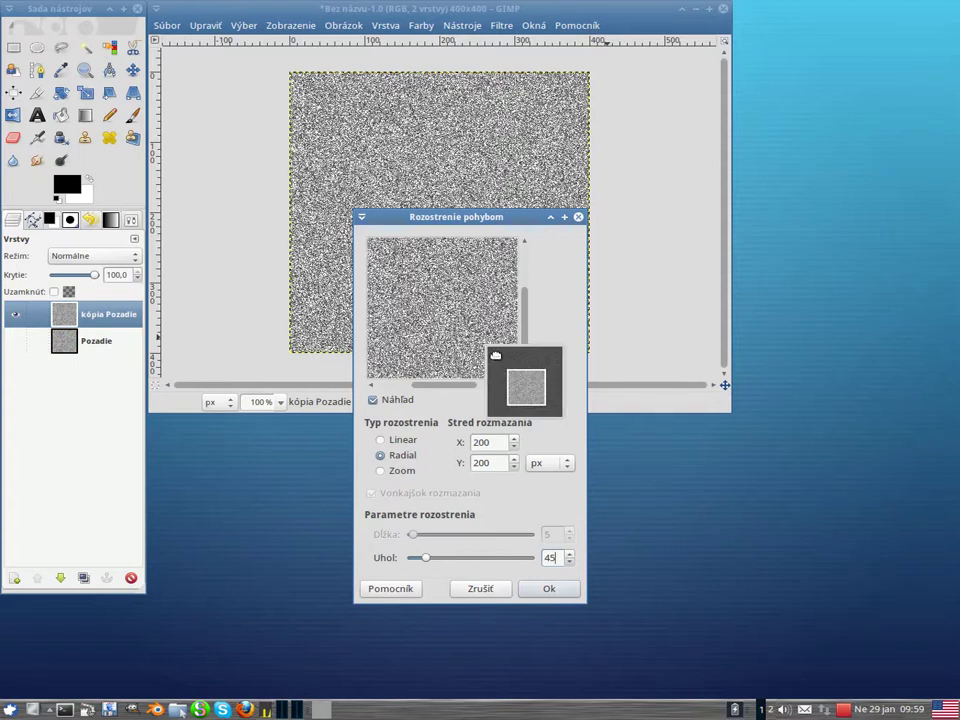
drag(495, 356, 508, 371)
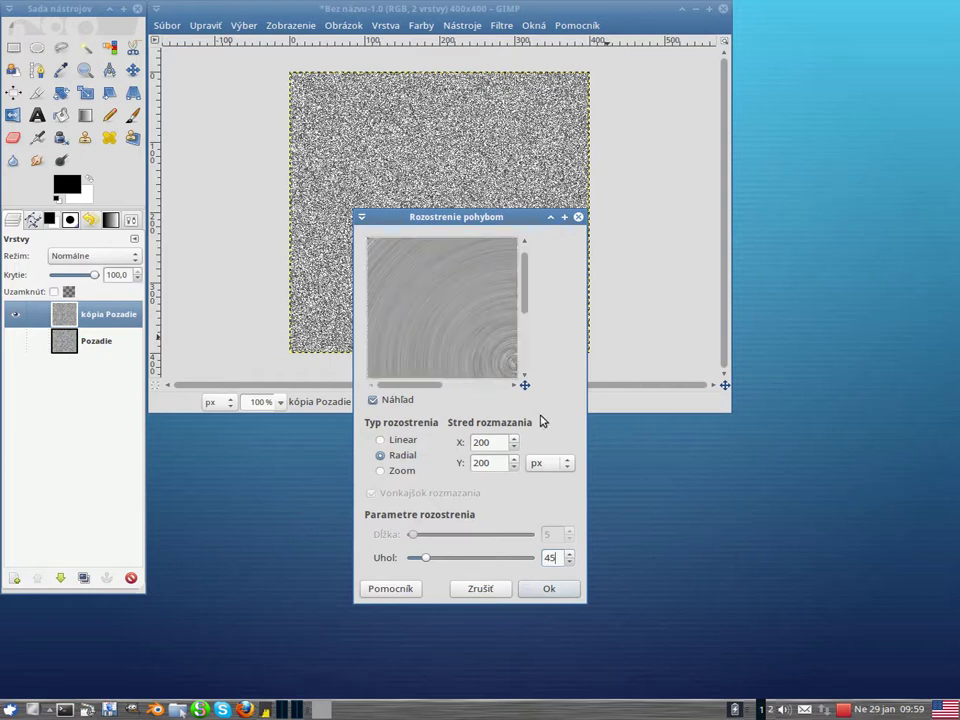
Set the radial blur angle to 90 and apply the motion blur to the layer.
double_click(550, 557)
text(90)
key(Tab)
click(548, 588)
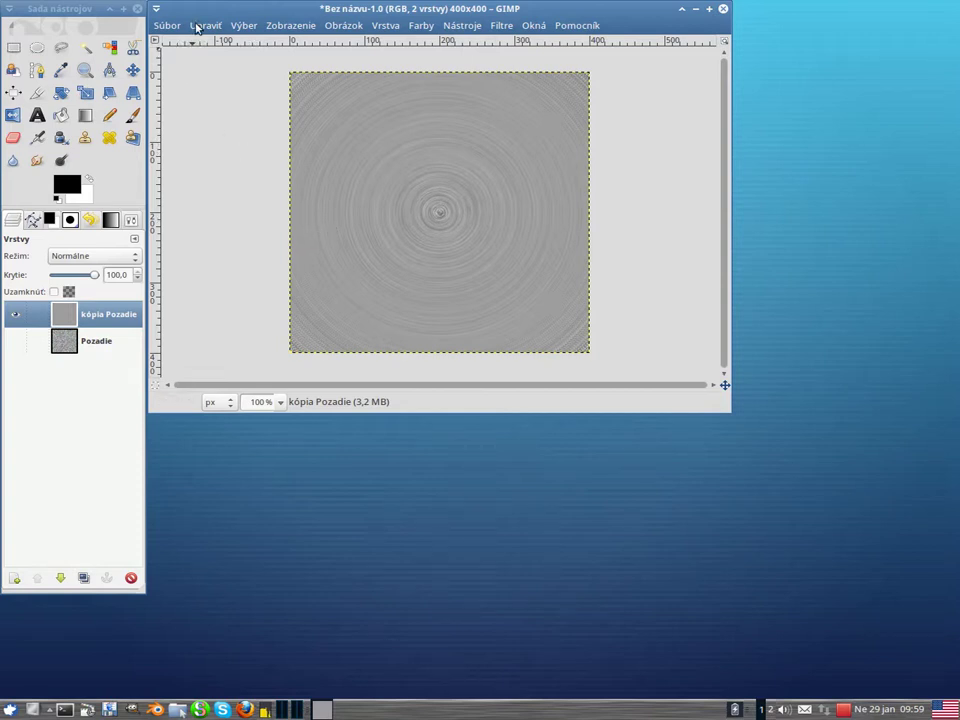
Add a new 400 × 400 px layer named Nová vrstva with transparent fill above the blurred layer.
click(15, 578)
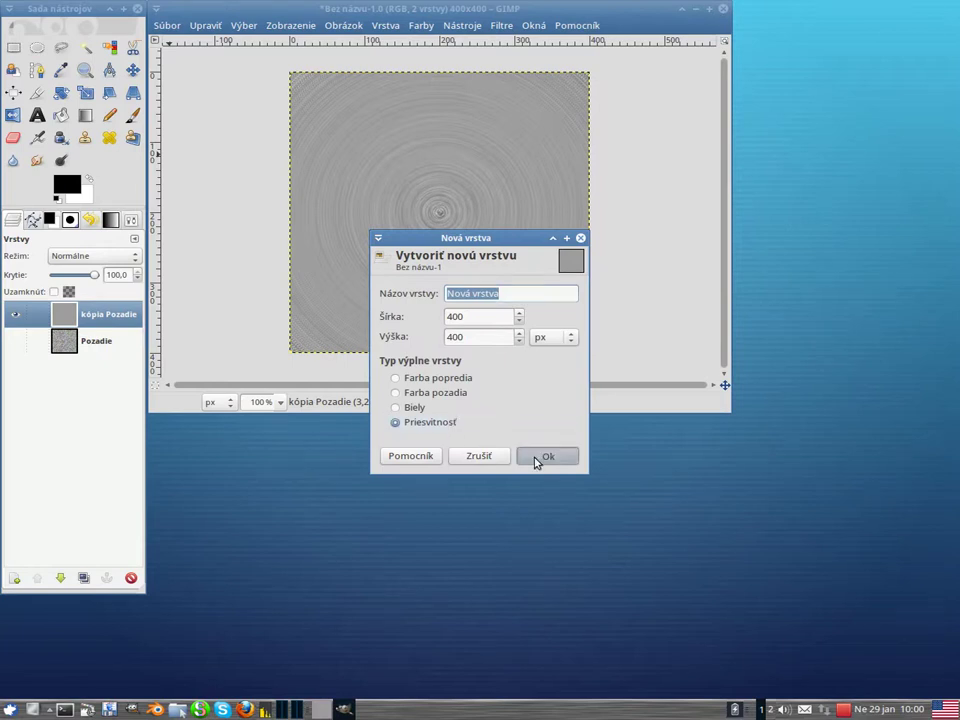
click(537, 458)
Fill the new layer with a white-to-black Štvorcový (square) gradient running from the canvas centre to its lower-left corner.
click(85, 115)
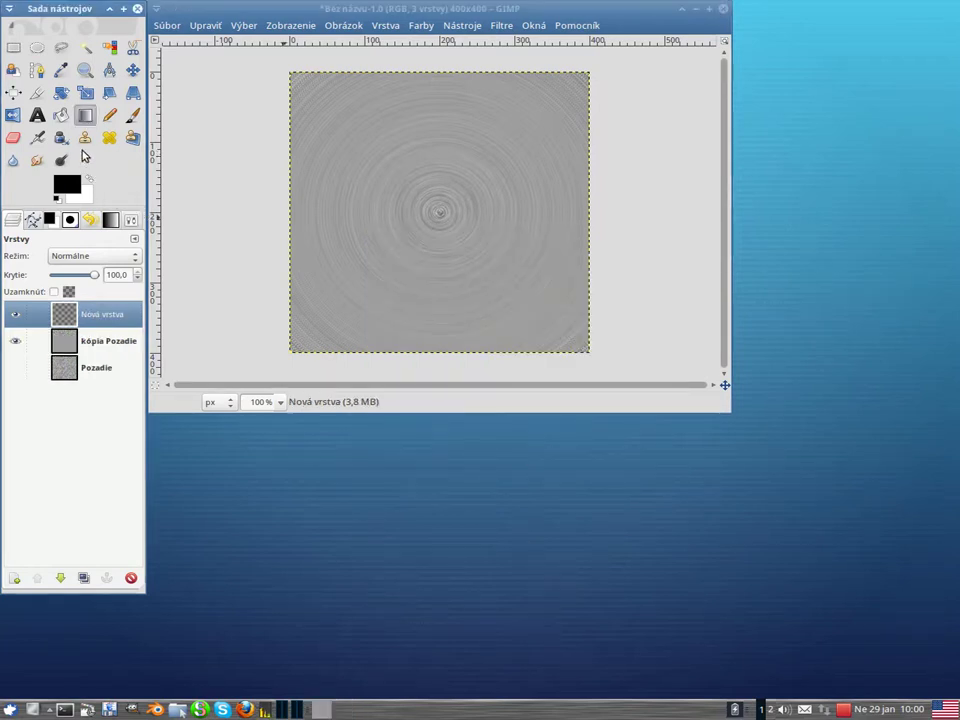
click(89, 178)
click(90, 220)
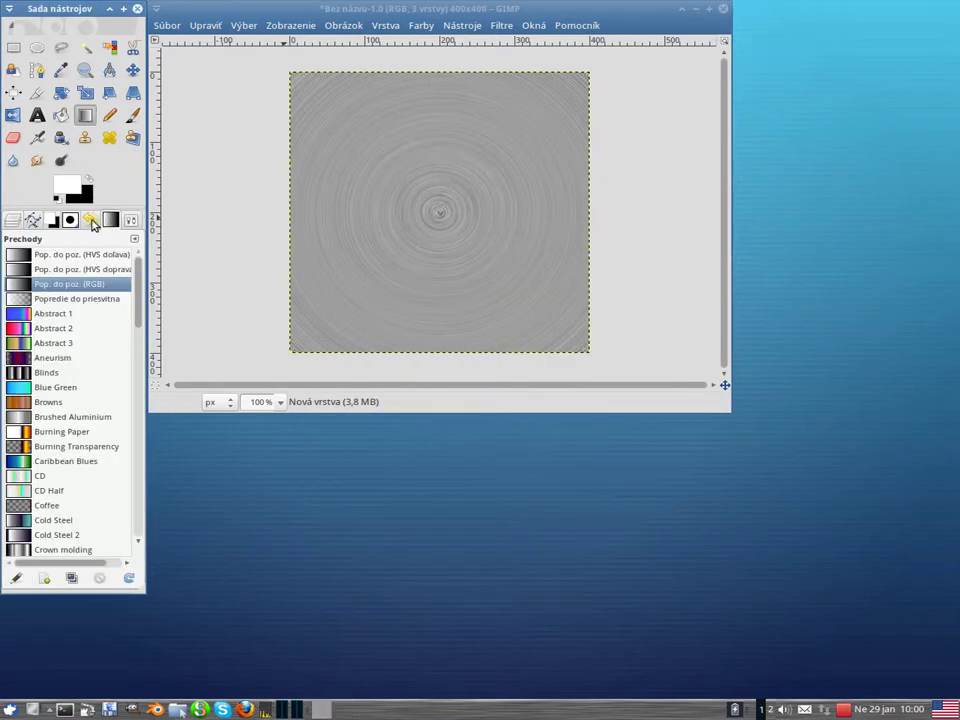
click(130, 220)
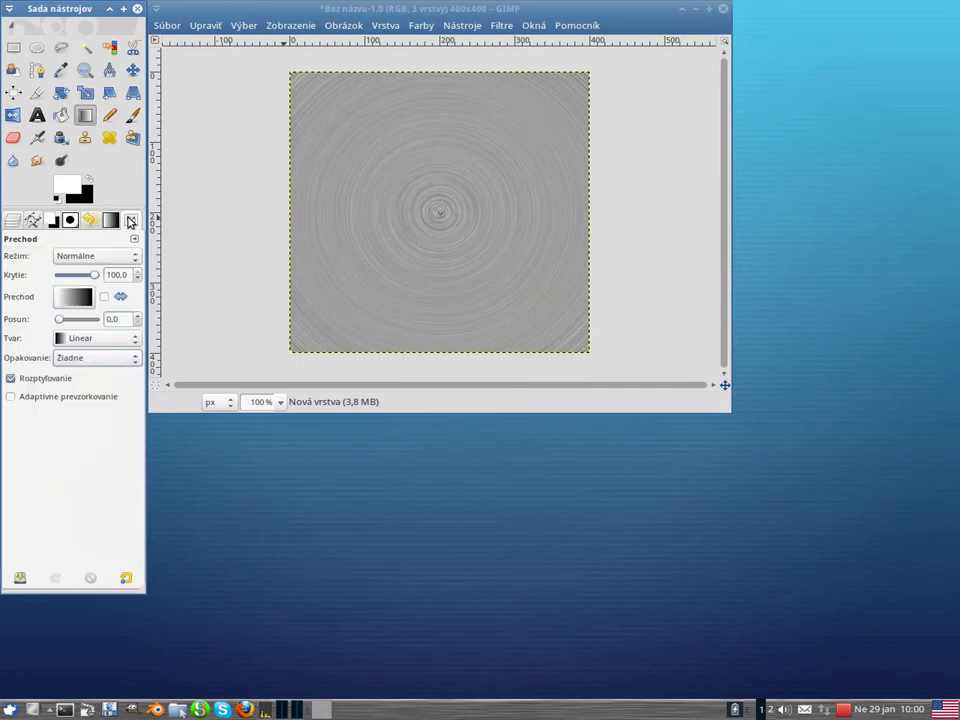
click(125, 342)
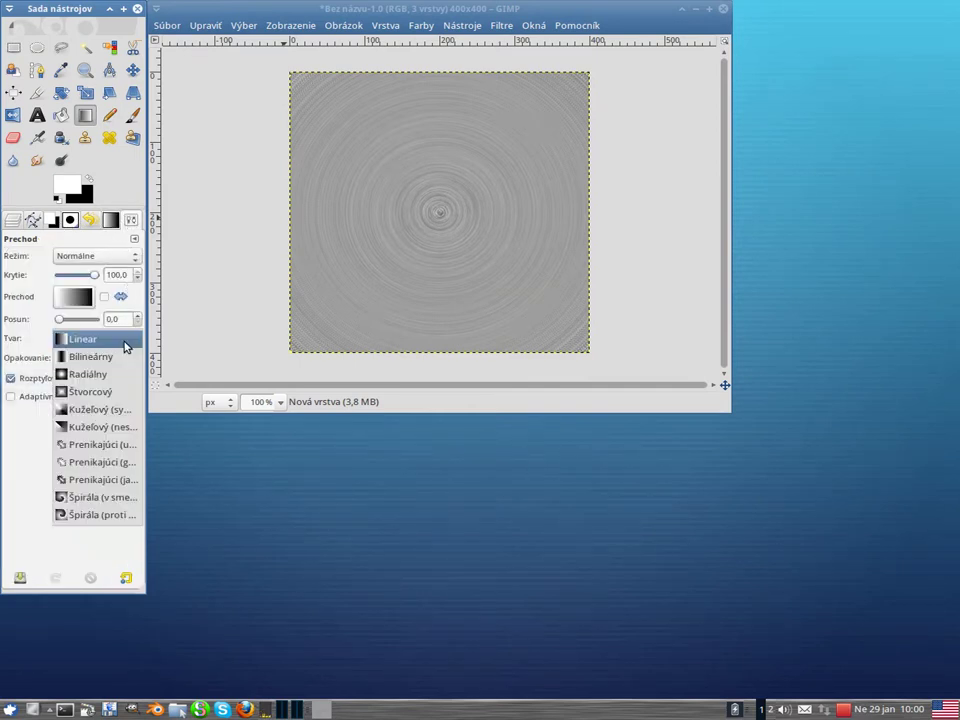
click(110, 393)
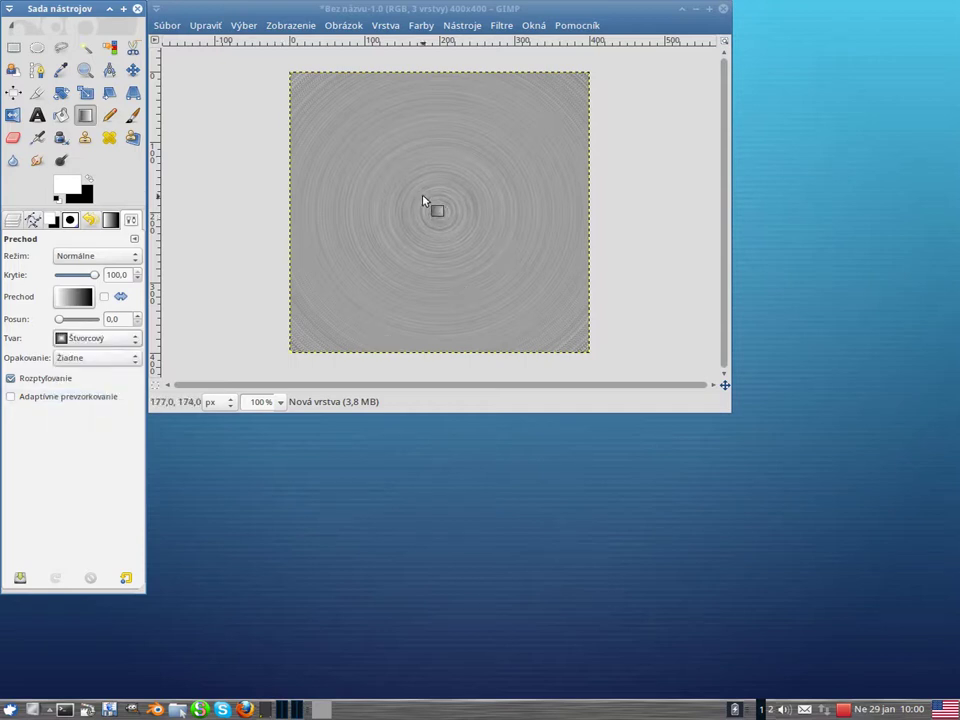
drag(440, 213, 291, 356)
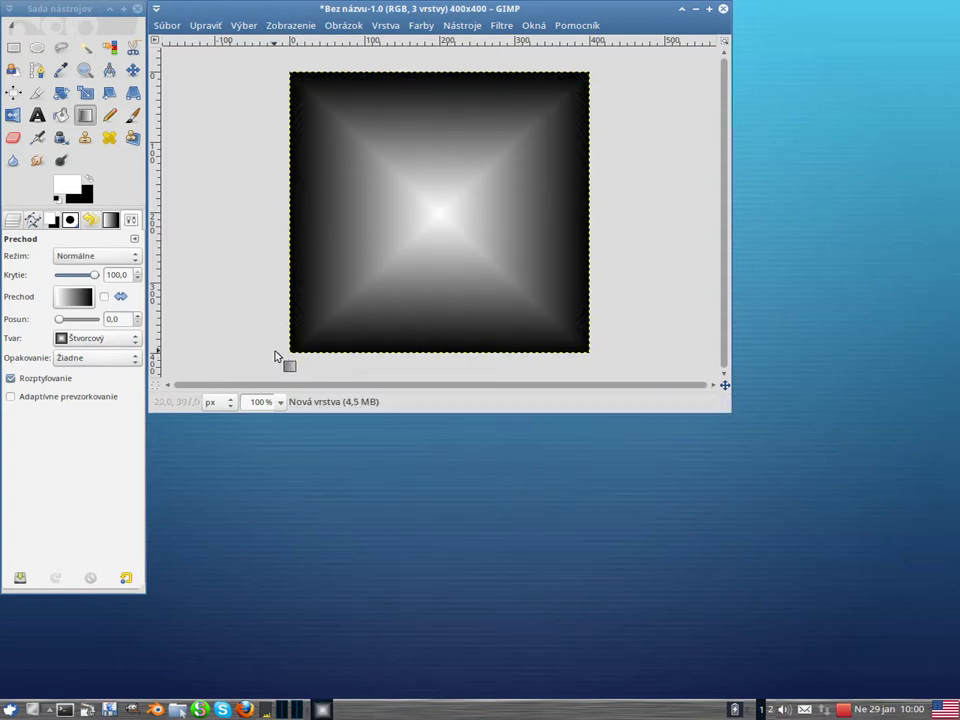
Try the Obraz and Prekrytie blend modes on the gradient layer.
click(13, 220)
click(108, 257)
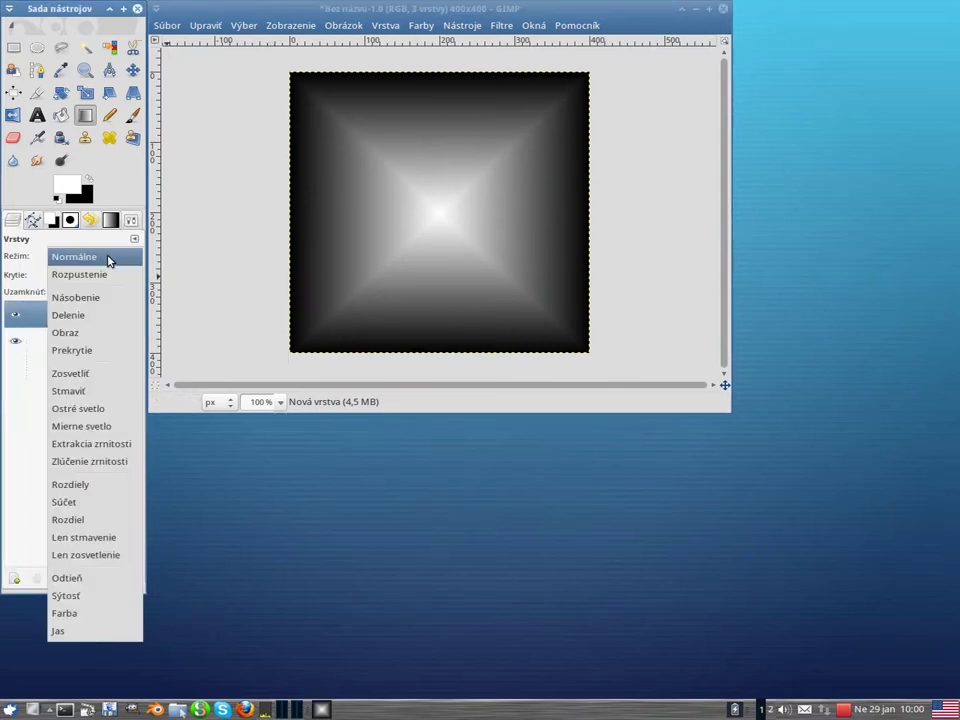
click(100, 331)
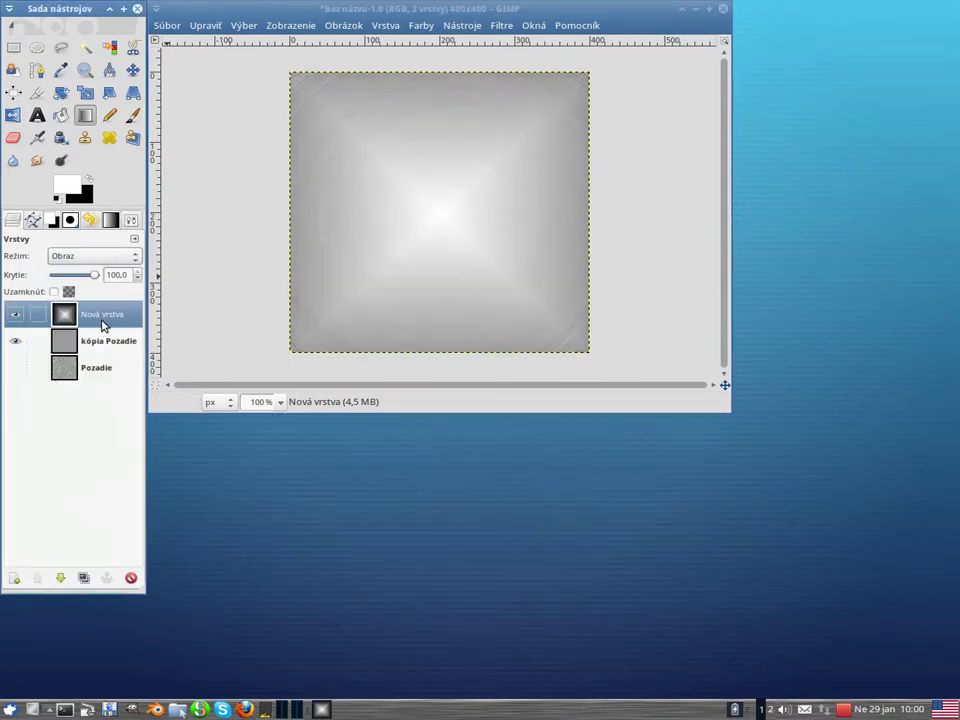
click(124, 257)
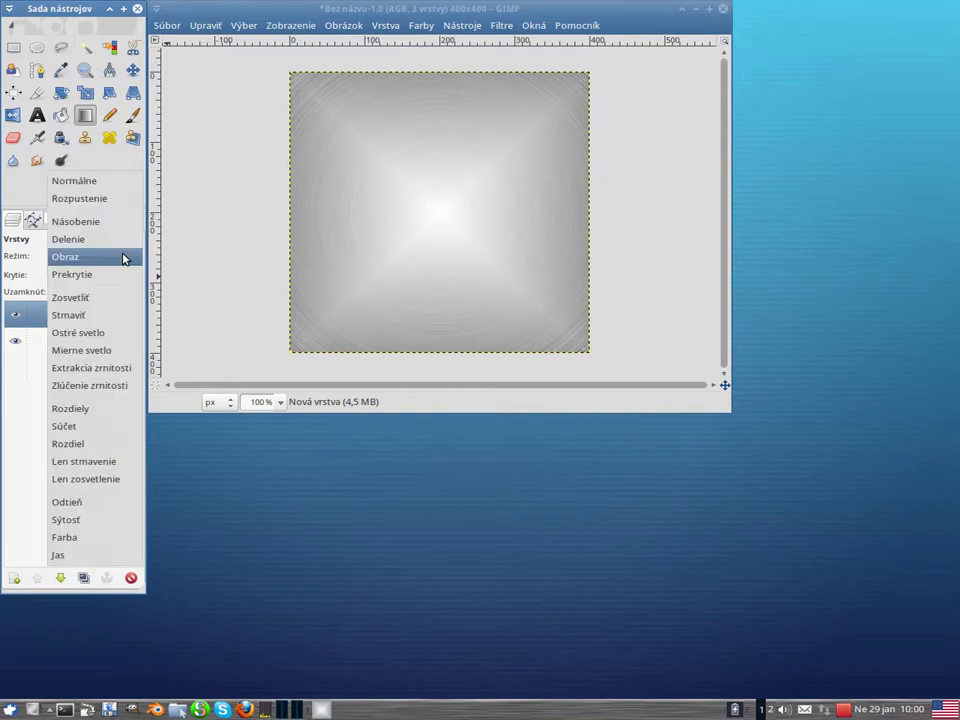
click(111, 274)
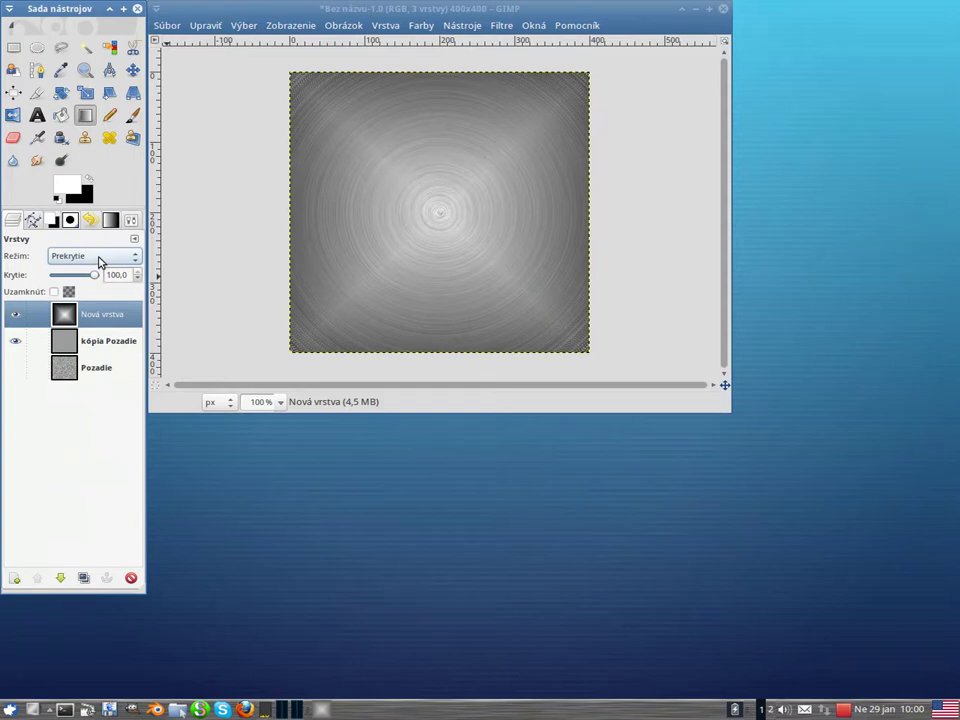
Try the Zosvetliť, Stmaviť, Ostré svetlo and Mierne svetlo blend modes on the gradient layer.
click(99, 261)
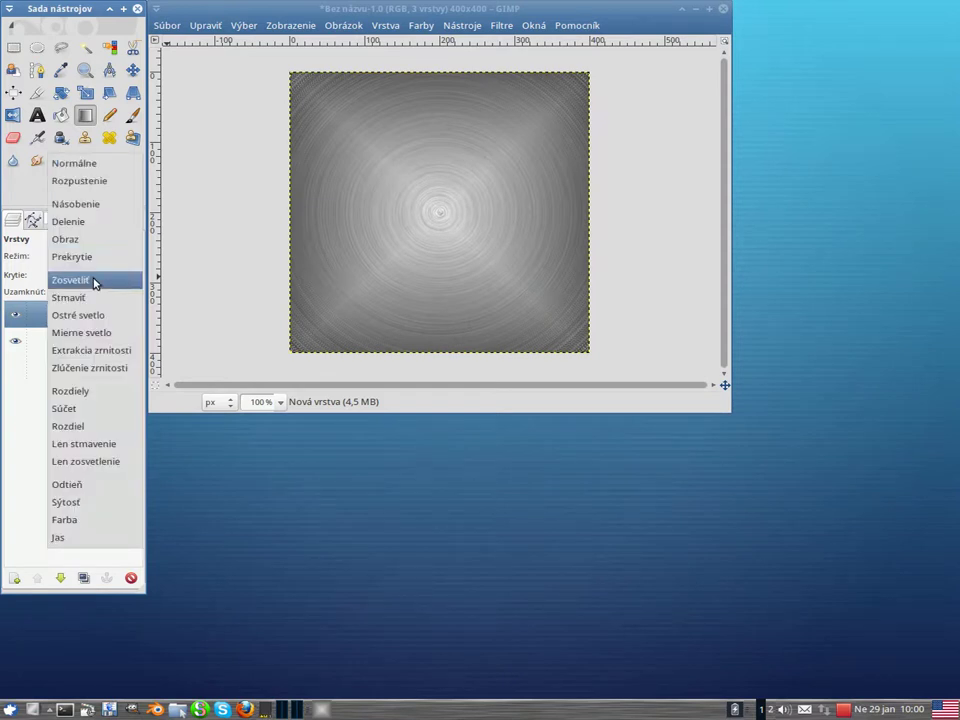
click(95, 279)
click(99, 266)
click(99, 274)
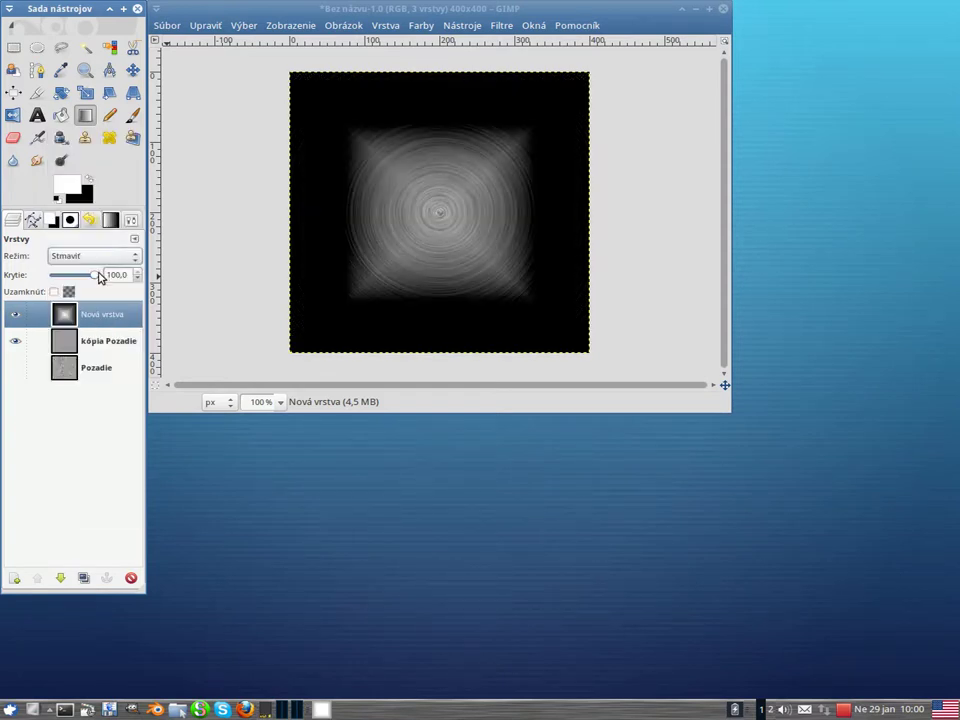
click(101, 260)
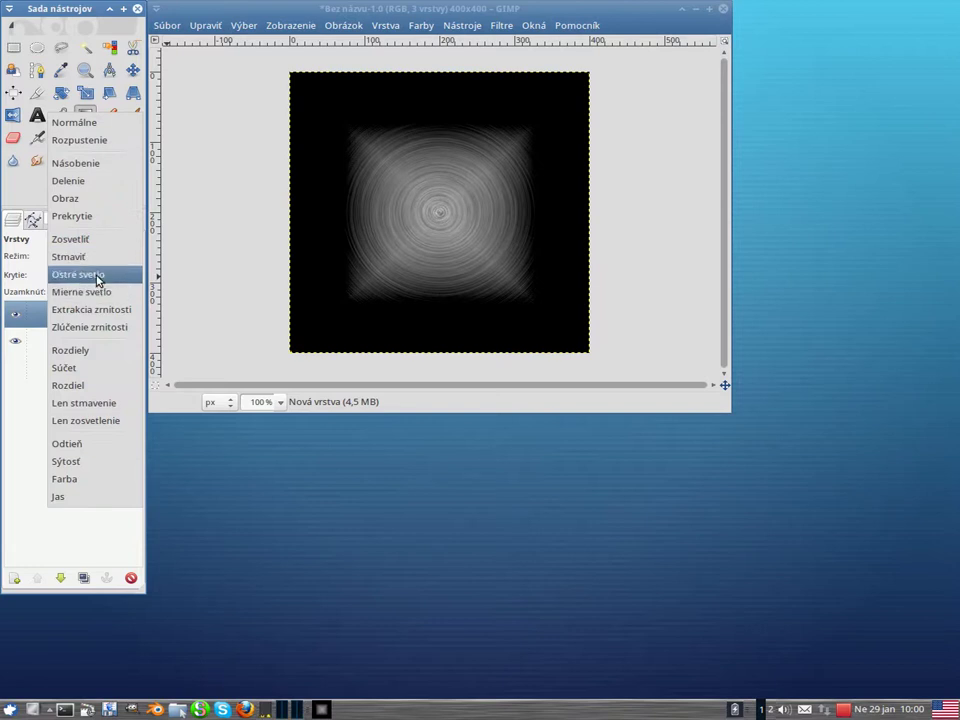
click(99, 278)
click(103, 259)
click(100, 280)
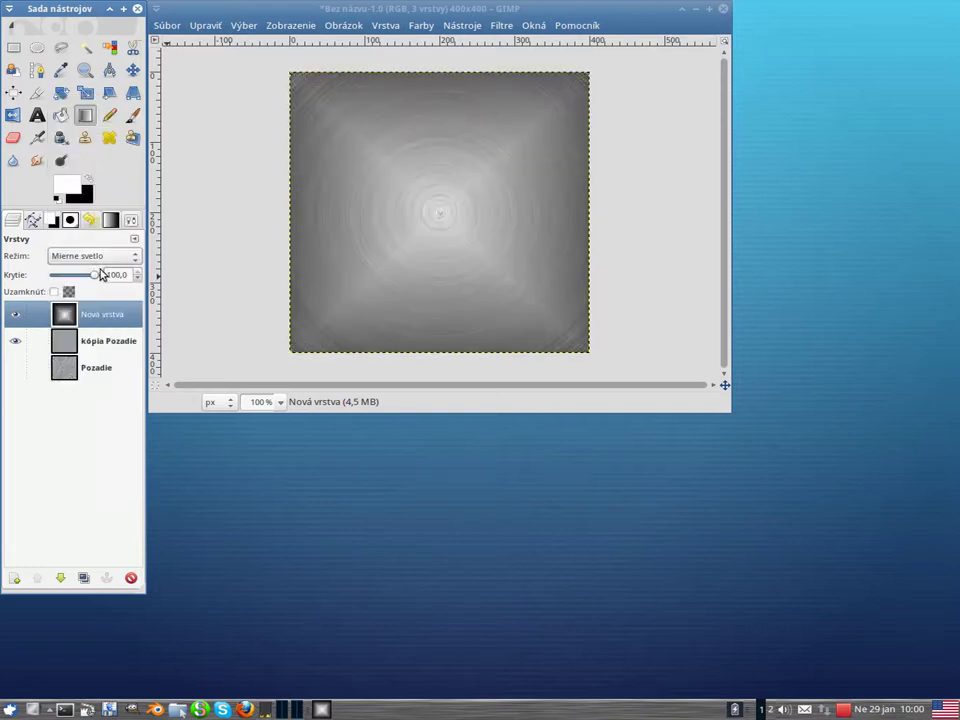
Try the Extrakcia zrnitosti, Zlúčenie zrnitosti and Rozdiely blend modes on the gradient layer.
click(97, 260)
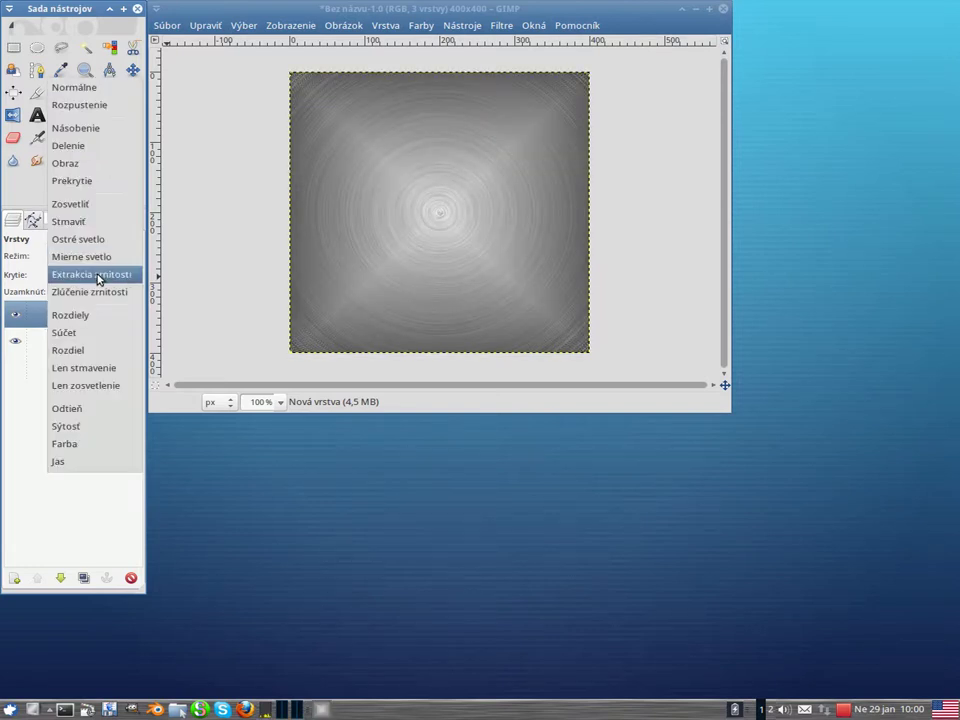
click(100, 276)
click(96, 259)
click(103, 274)
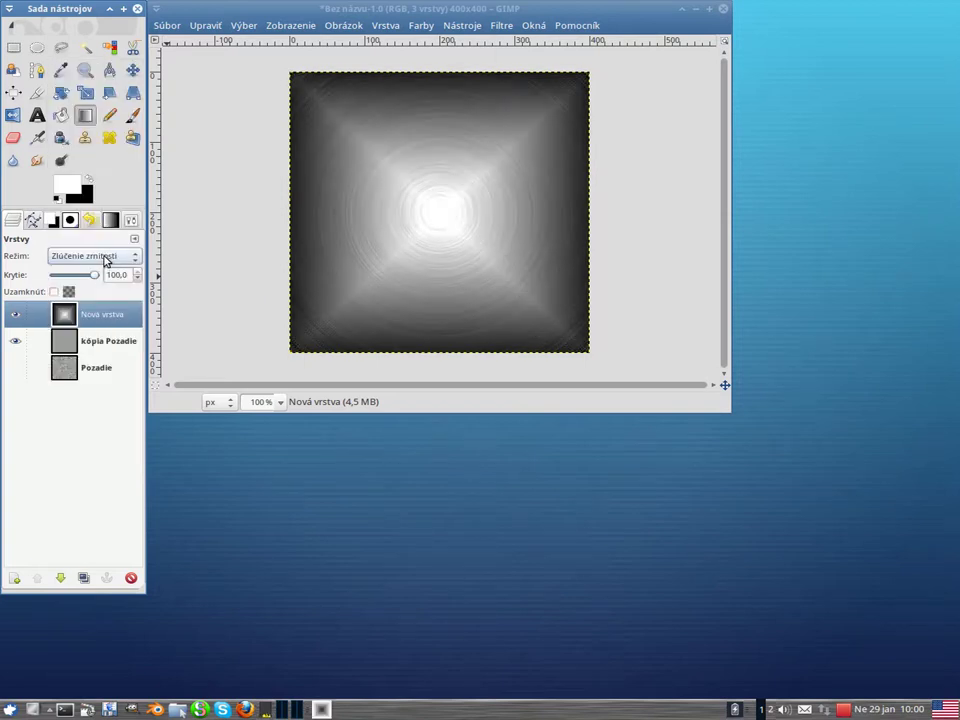
click(104, 257)
click(100, 280)
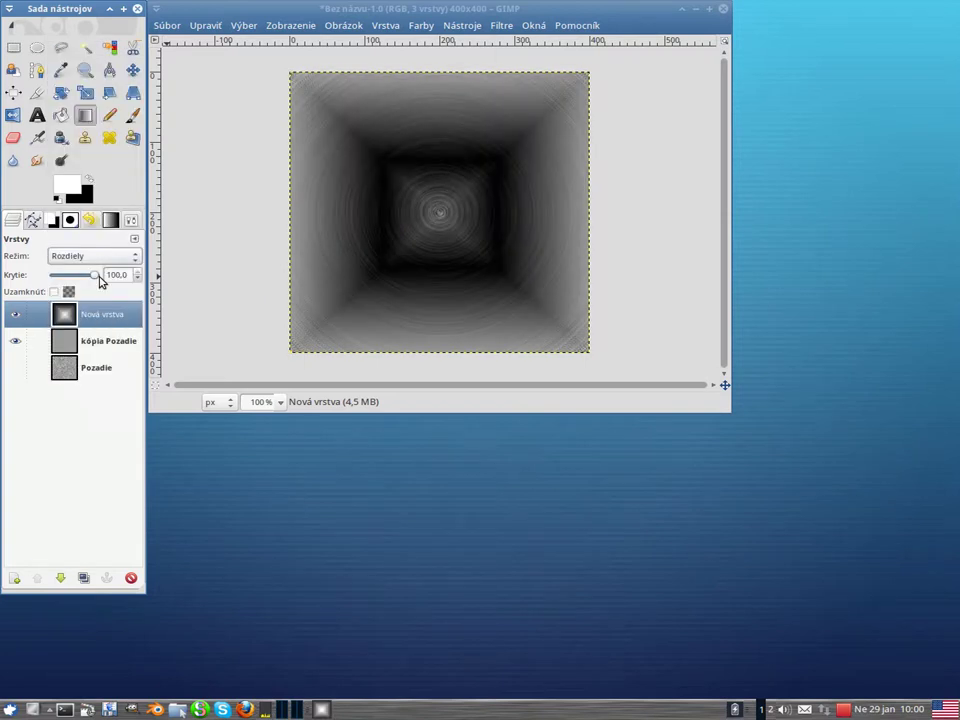
Try the Súčet blend mode on the gradient layer and switch the layer to Rozdiel.
click(103, 262)
click(100, 276)
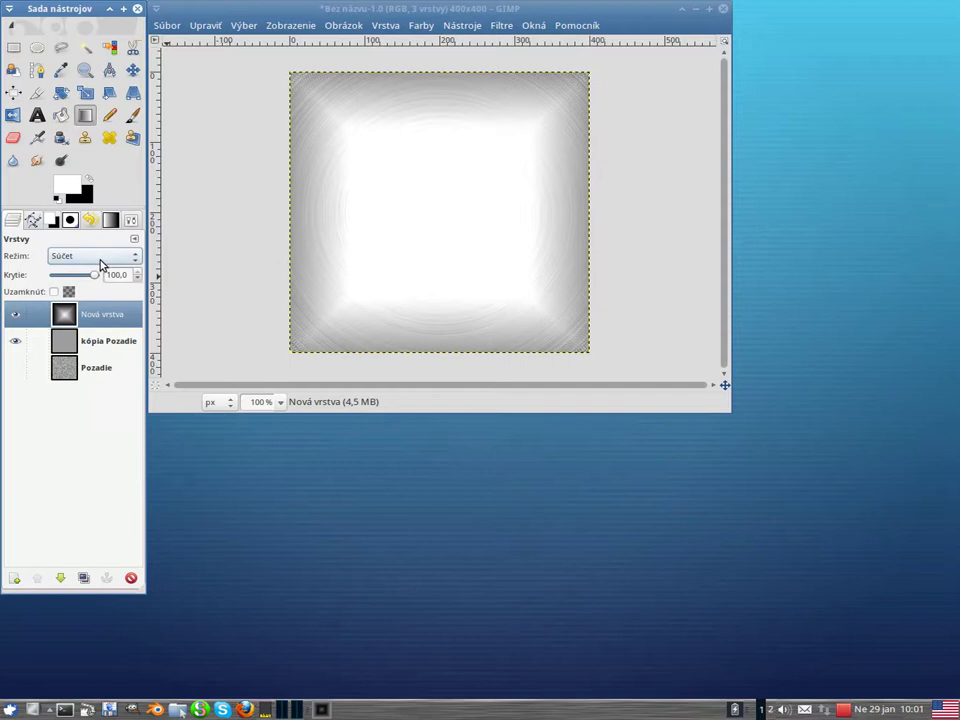
click(100, 262)
click(100, 272)
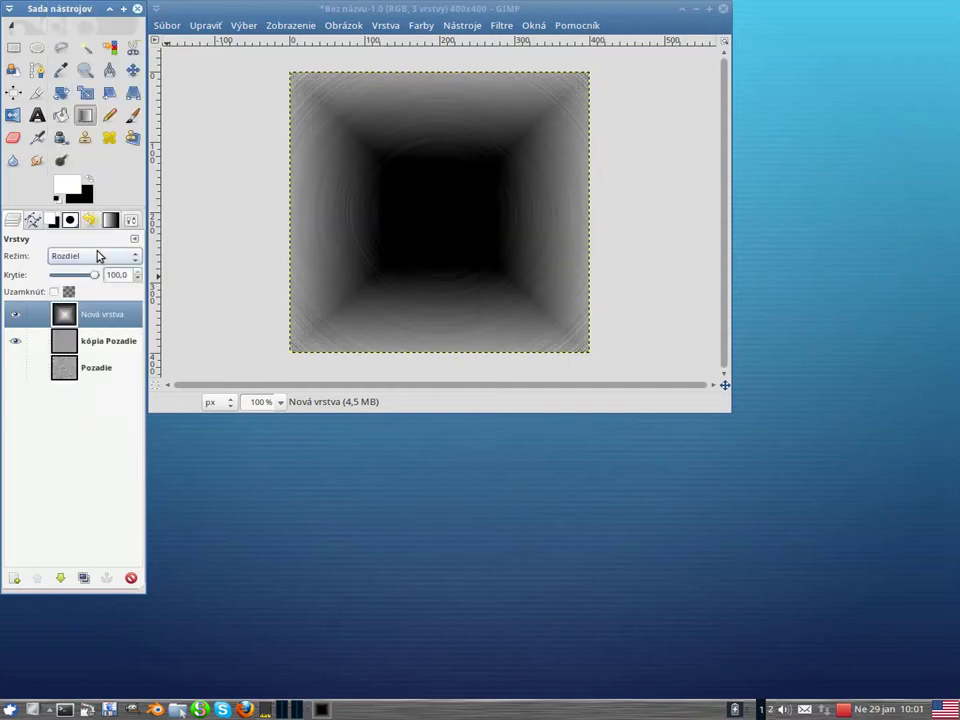
Try the Len stmavenie, Len zosvetlenie and Odtieň blend modes on the gradient layer.
click(97, 256)
click(90, 285)
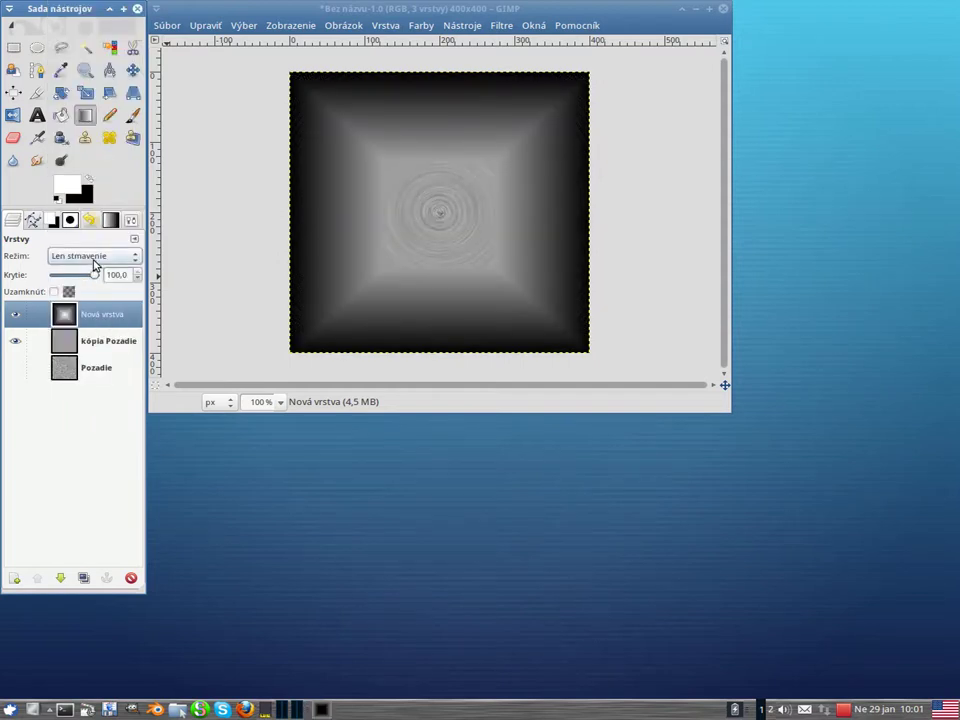
click(100, 258)
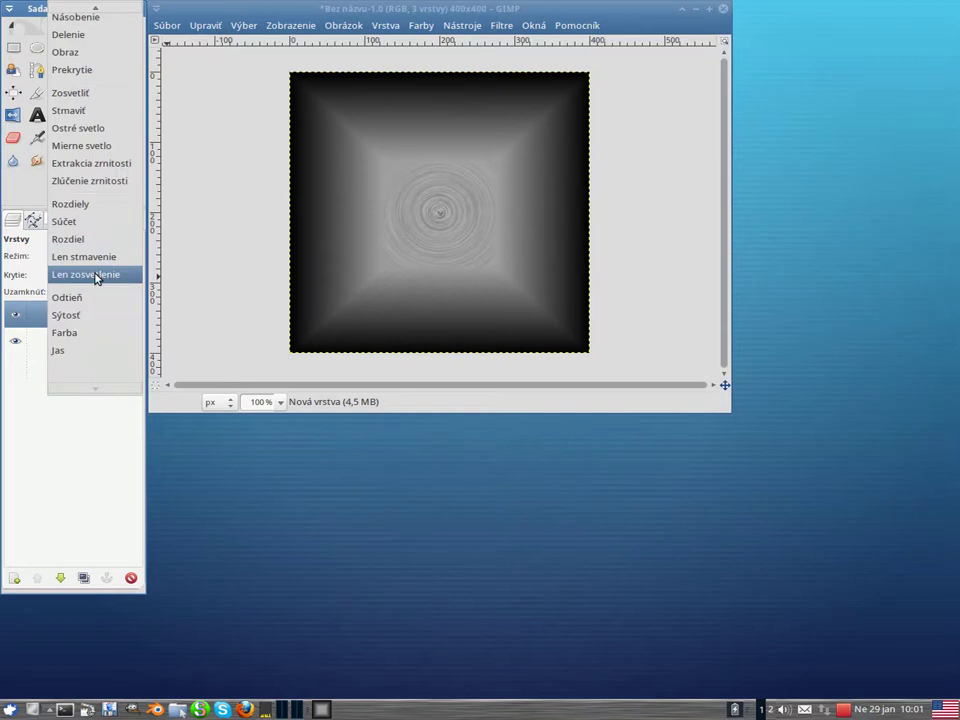
click(95, 279)
click(100, 258)
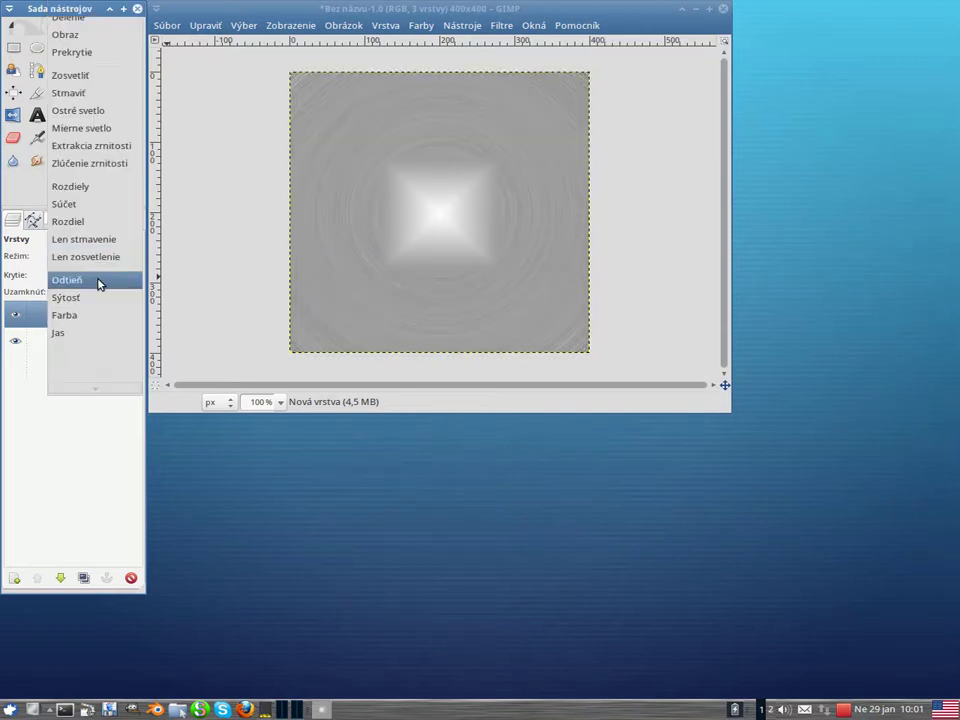
click(97, 281)
Try the Sýtosť, Farba and Jas blend modes on the gradient layer.
click(100, 262)
click(100, 276)
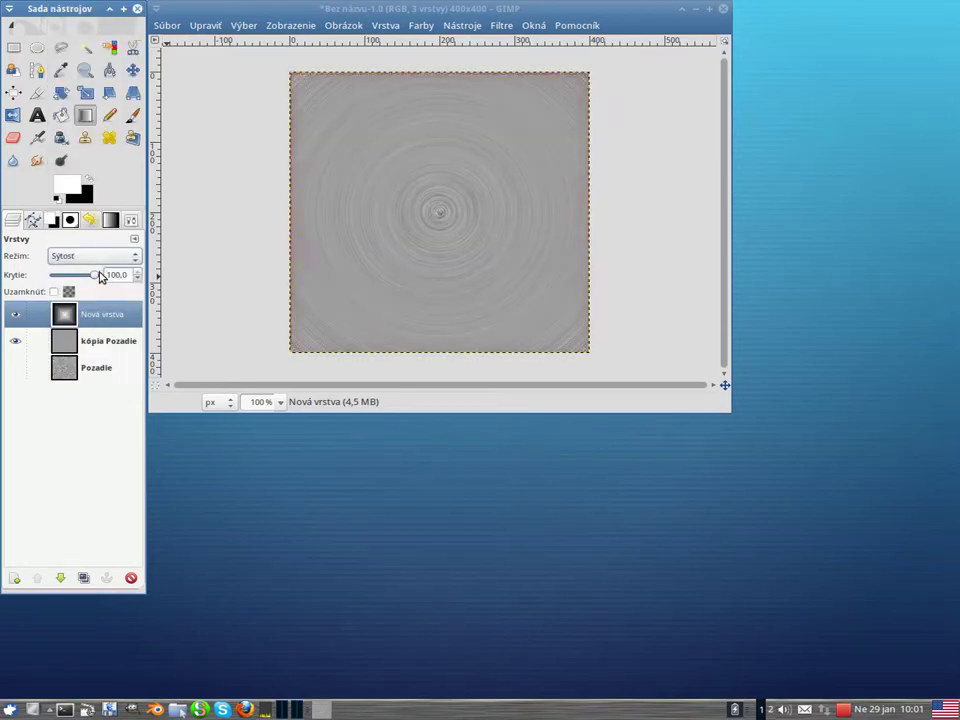
click(100, 259)
click(100, 272)
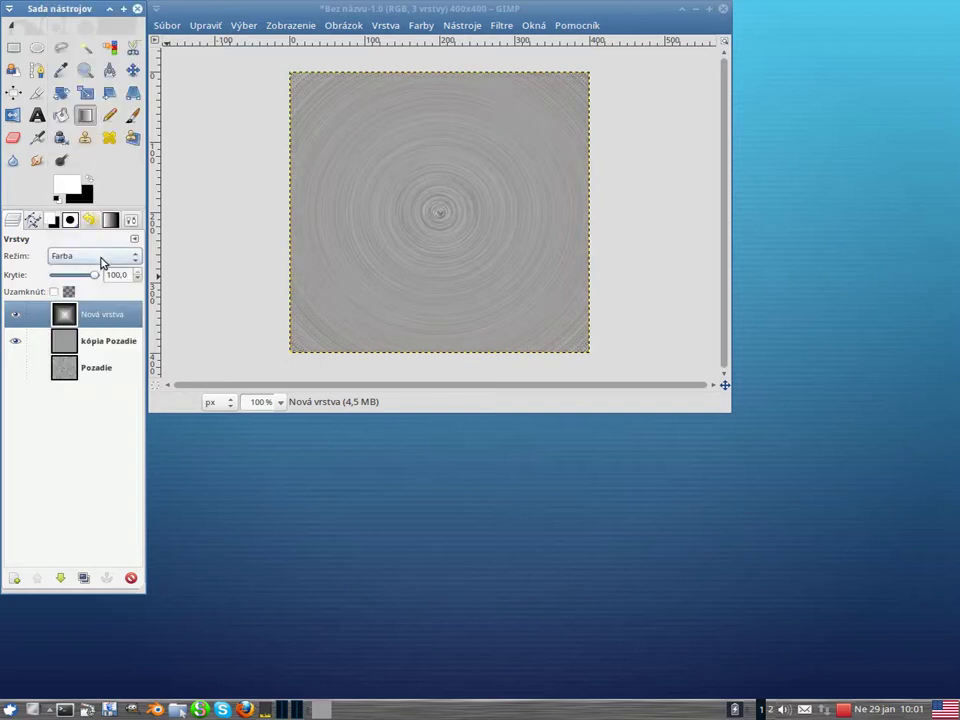
click(100, 262)
click(100, 275)
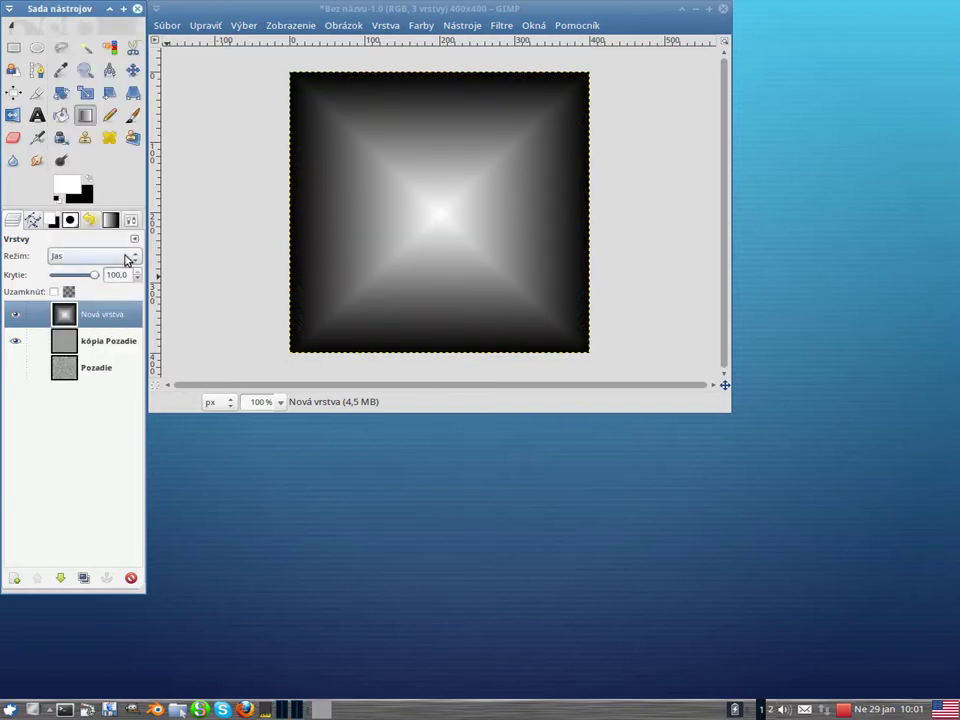
Set the gradient layer to Obraz mode and redraw it with a symmetric conical gradient from the image centre to the lower-left corner.
click(127, 260)
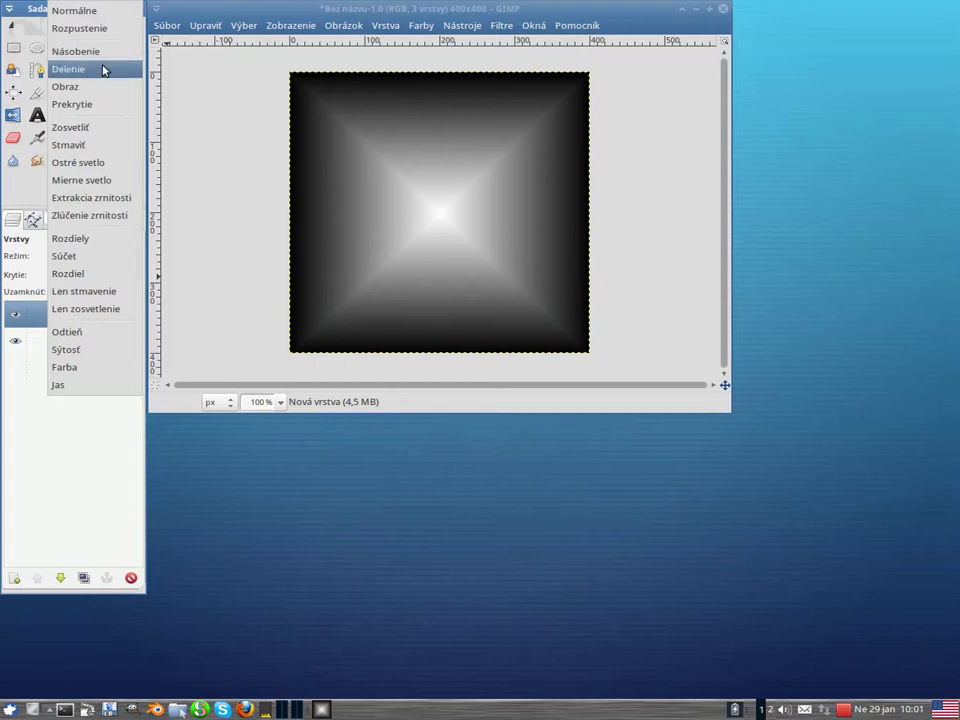
click(94, 87)
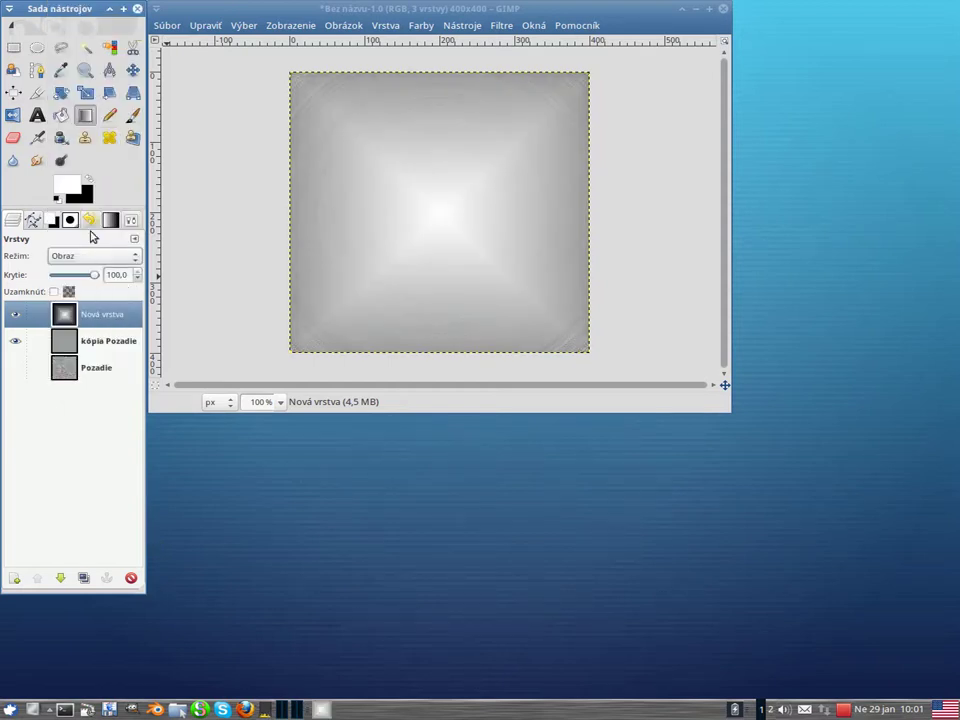
click(124, 220)
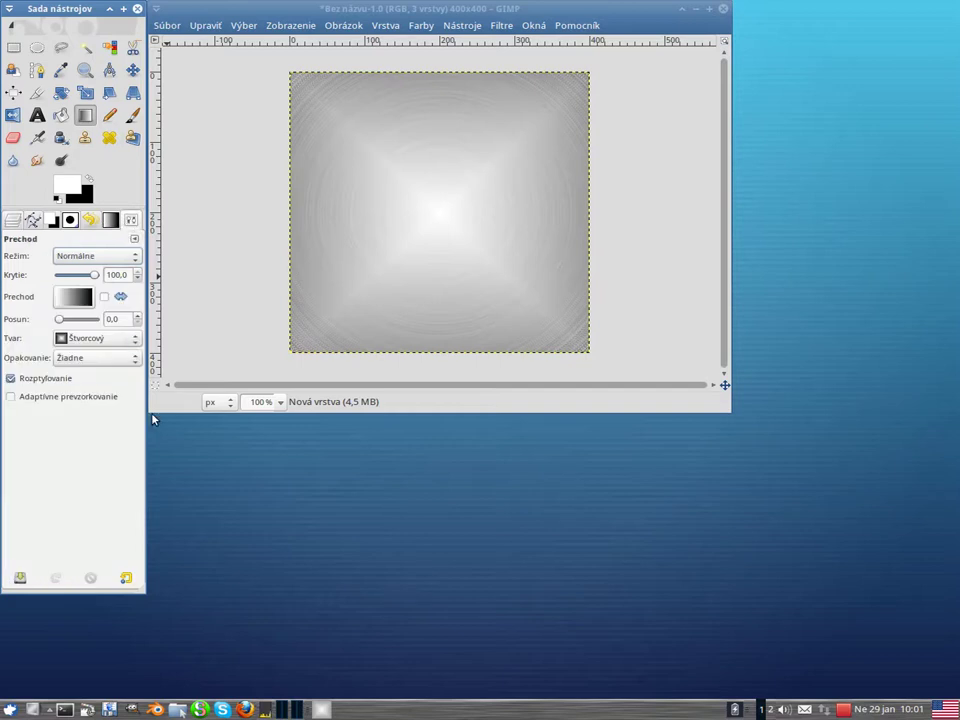
click(132, 344)
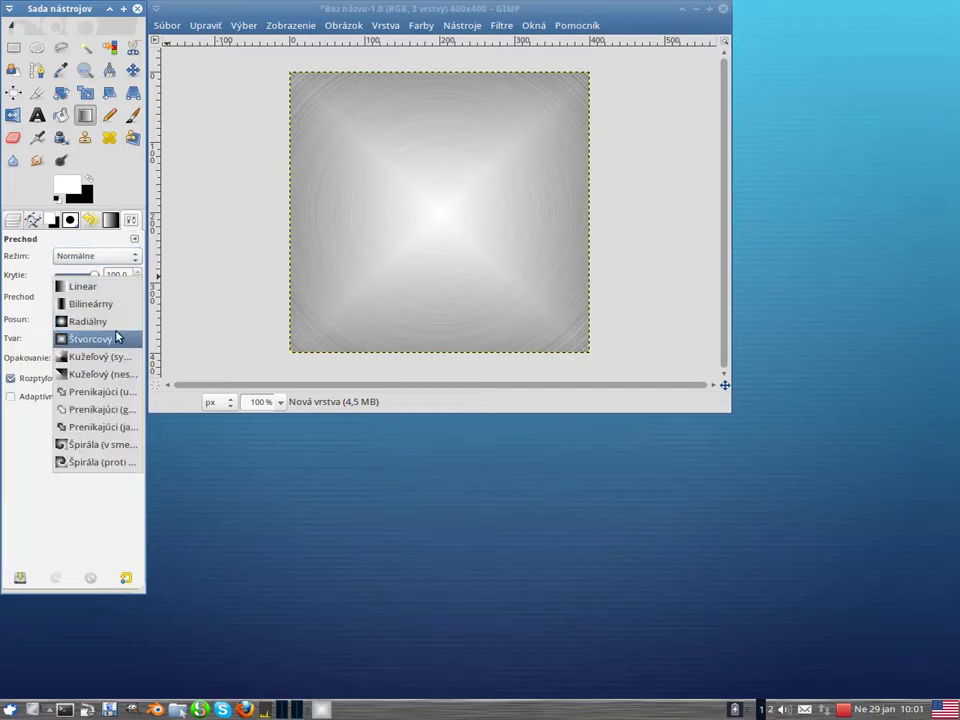
click(120, 360)
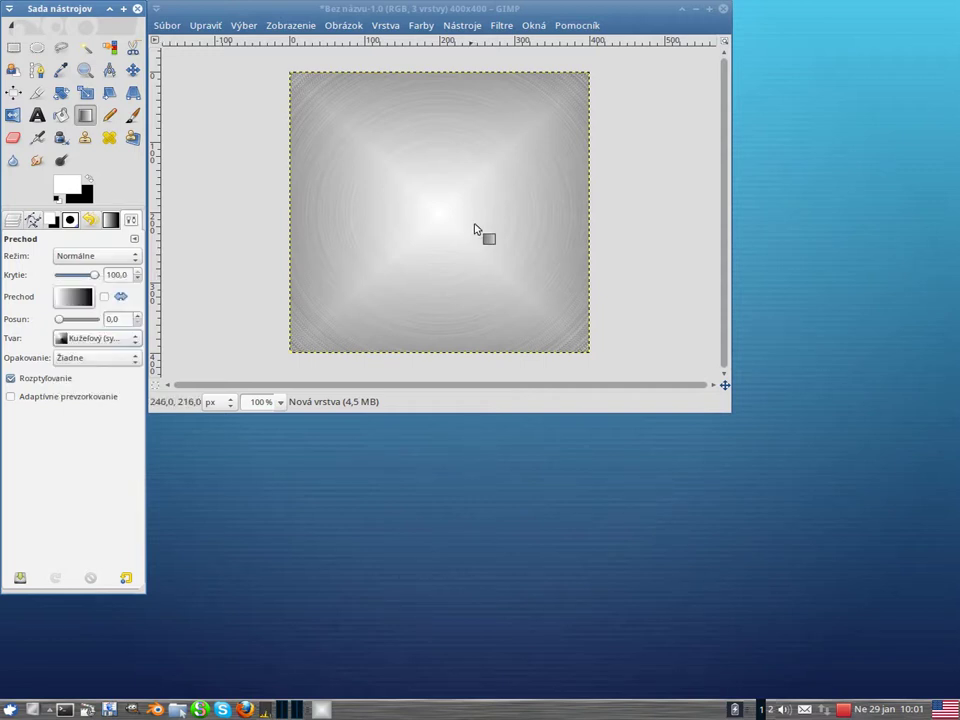
drag(441, 215, 289, 357)
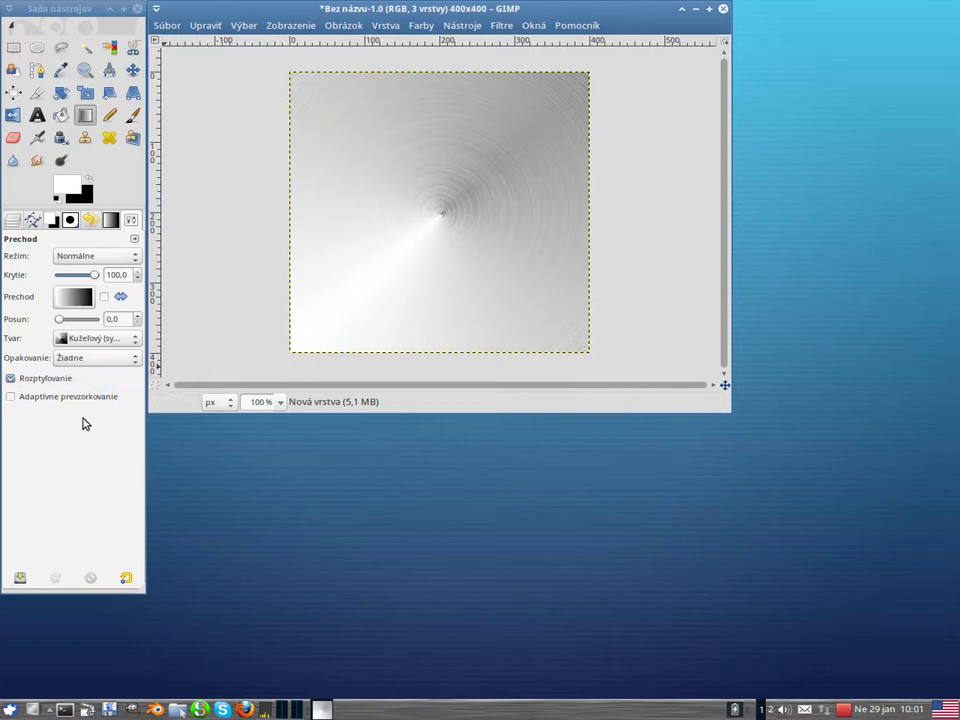
Duplicate the conical gradient layer and hide the original Nová vrstva.
click(11, 224)
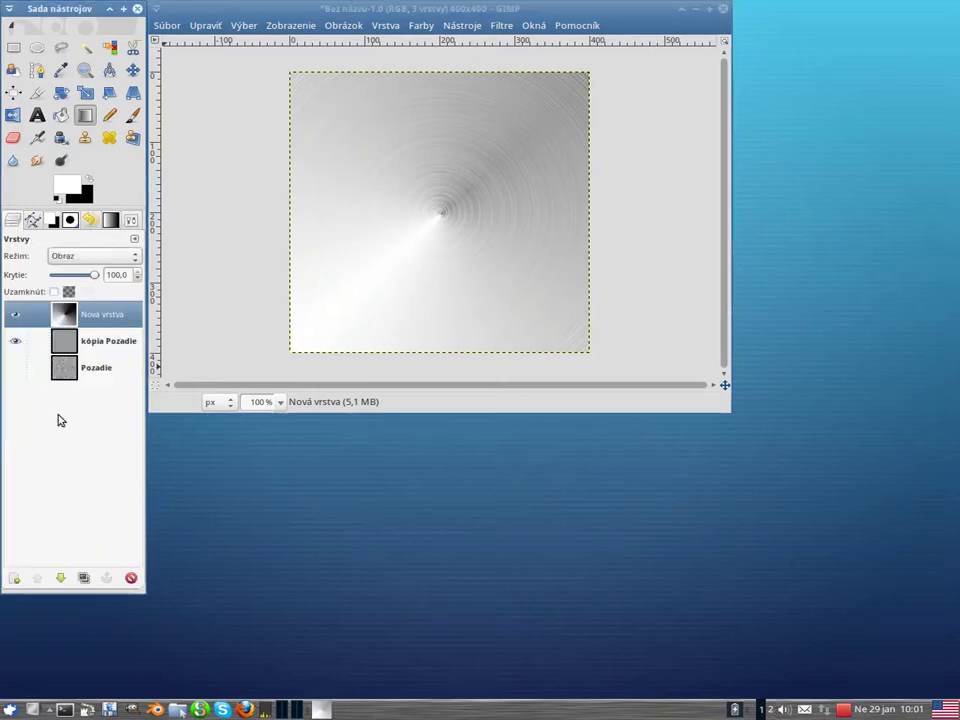
click(84, 578)
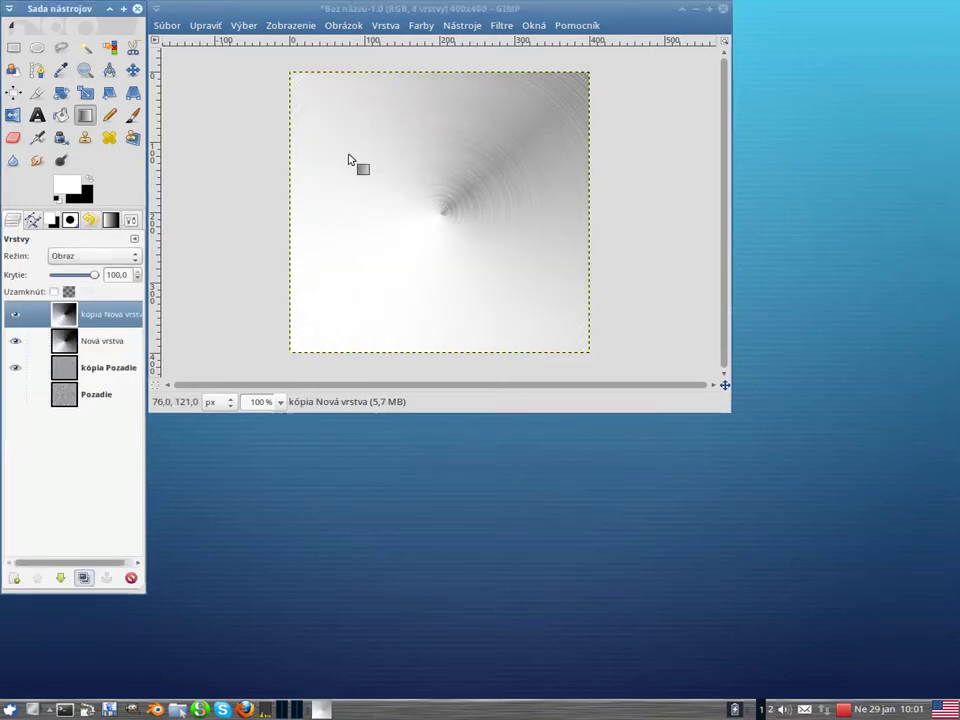
click(15, 341)
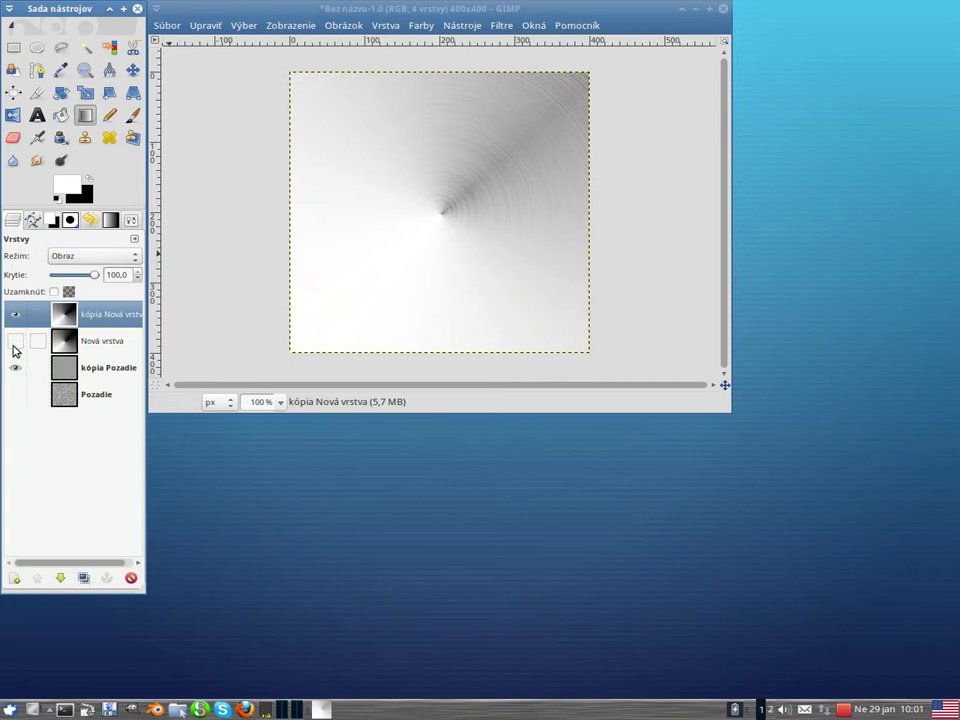
Rotate the duplicated gradient layer 90° clockwise and make the original gradient layer visible again.
click(386, 27)
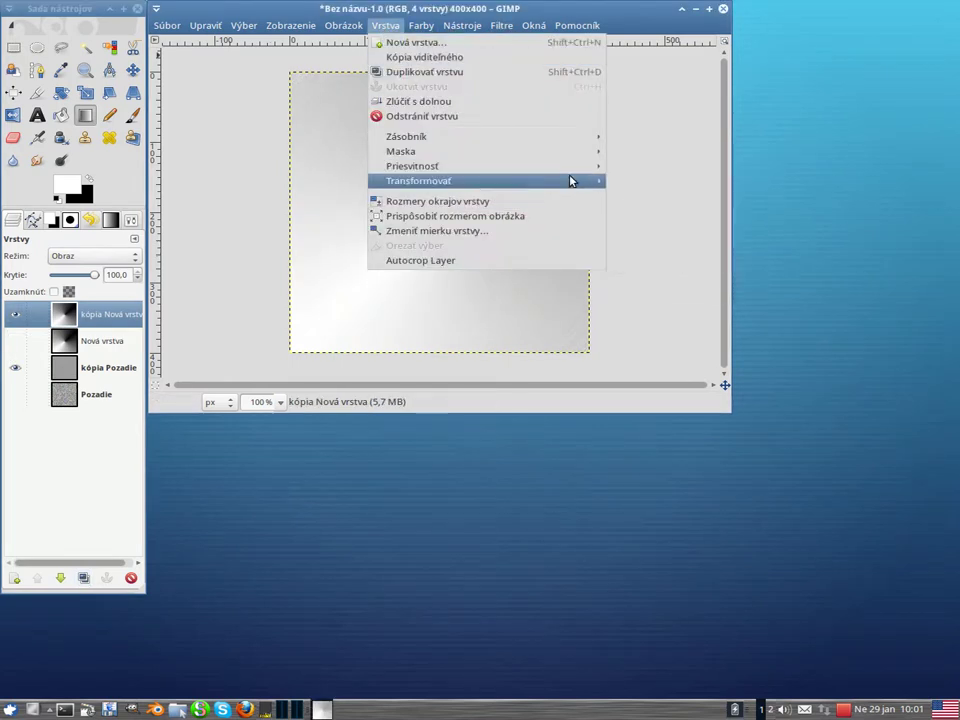
mouse_move(575, 181)
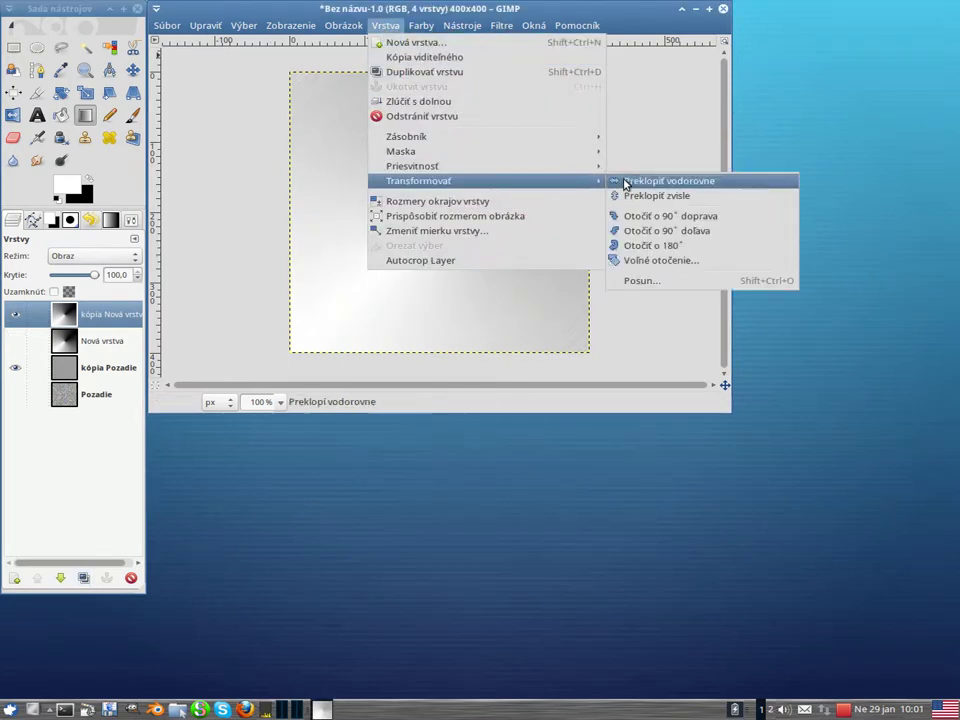
click(647, 218)
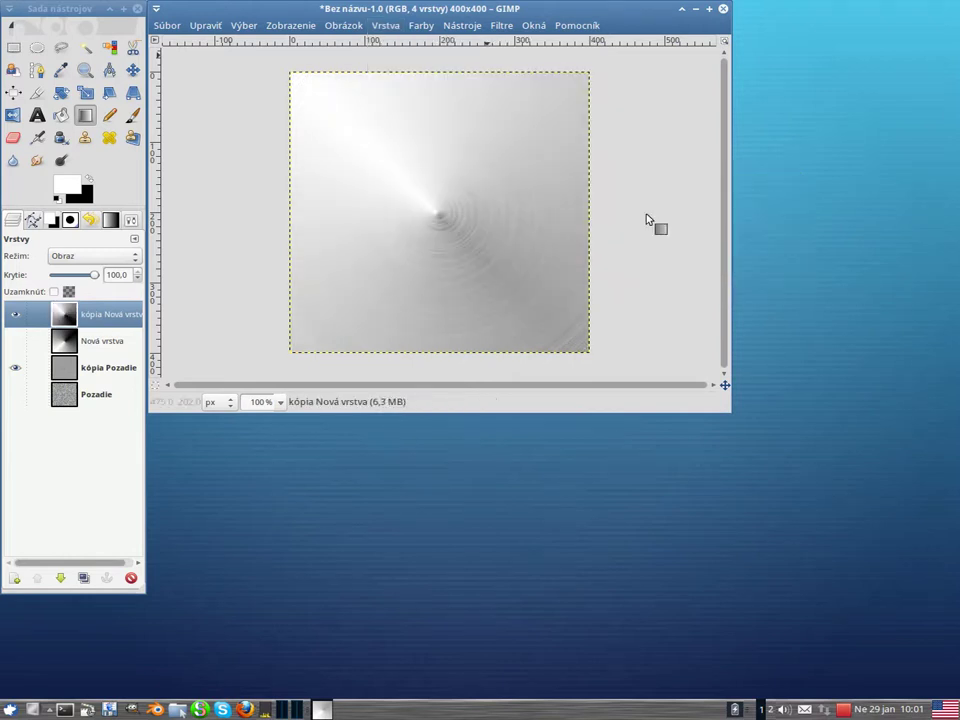
click(16, 342)
click(16, 342)
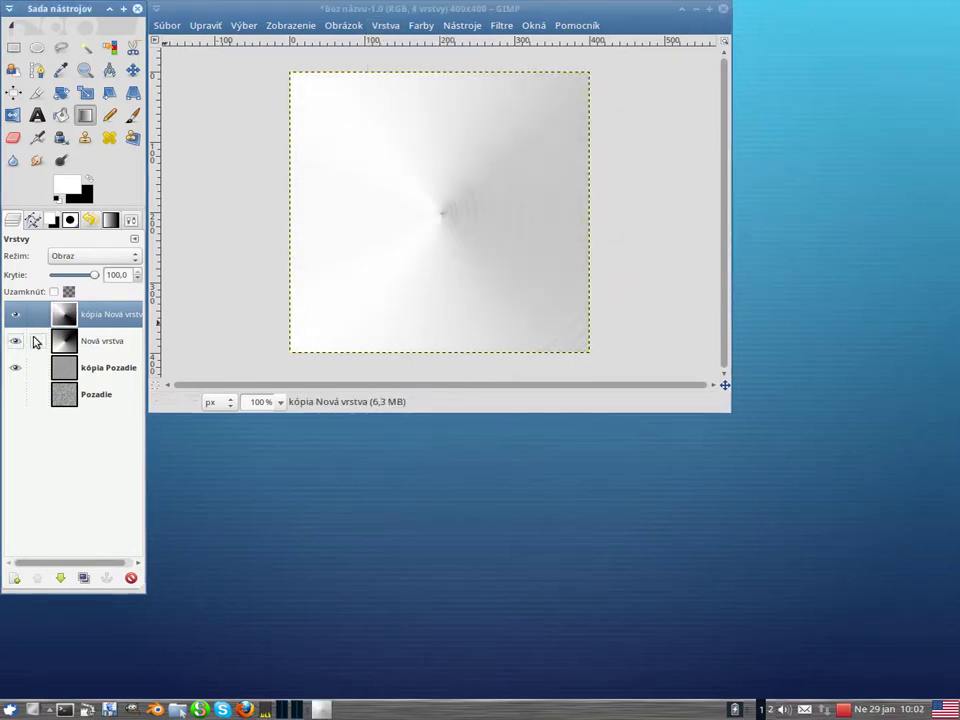
Set the opacity of the duplicated gradient layer and of the original gradient layer to 50.
double_click(128, 280)
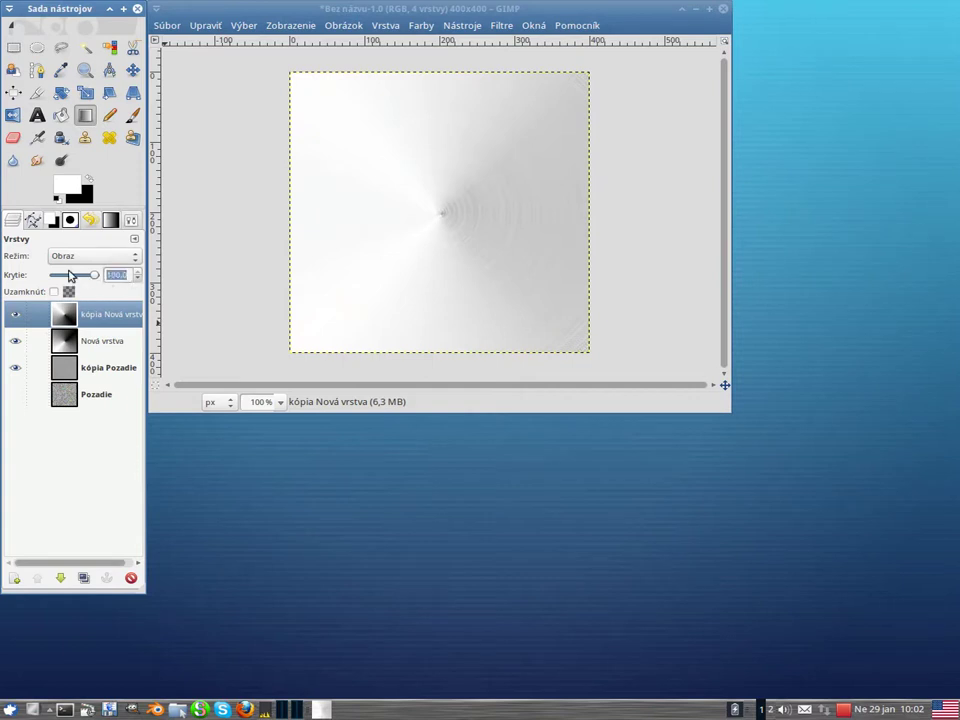
text(50)
key(Return)
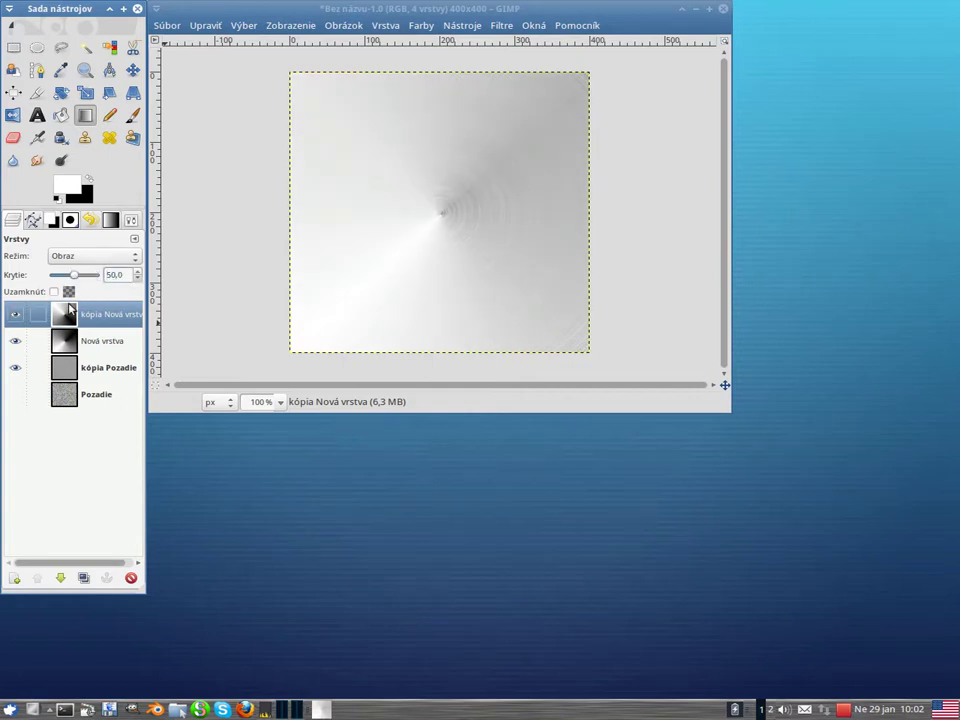
click(92, 340)
double_click(126, 274)
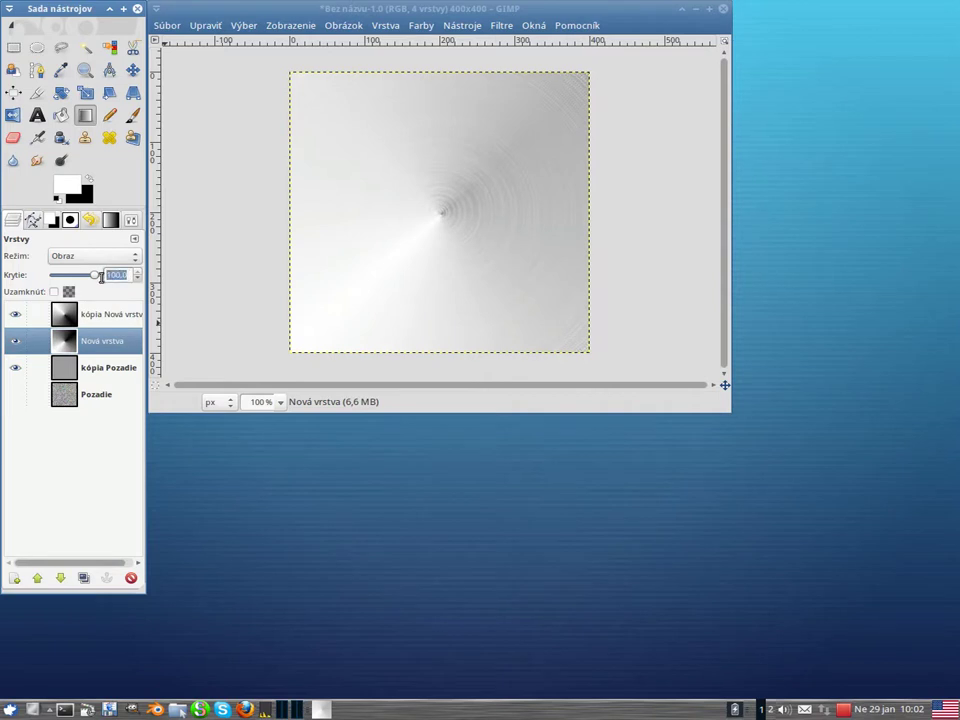
text(50)
key(Return)
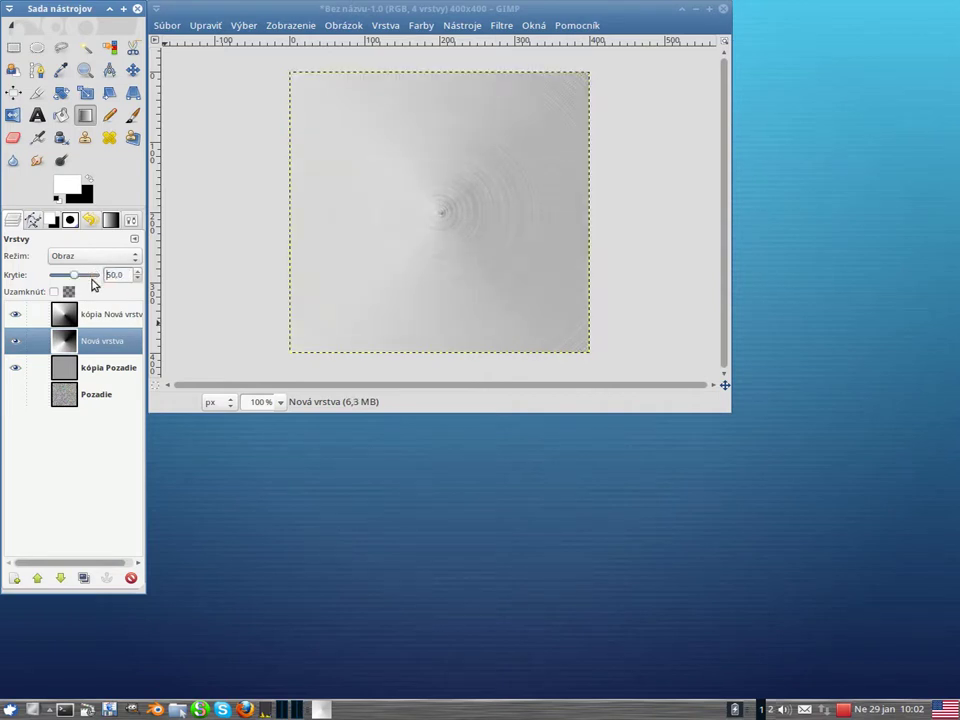
Set the opacity of the original gradient layer and of its rotated duplicate to 70.
click(86, 277)
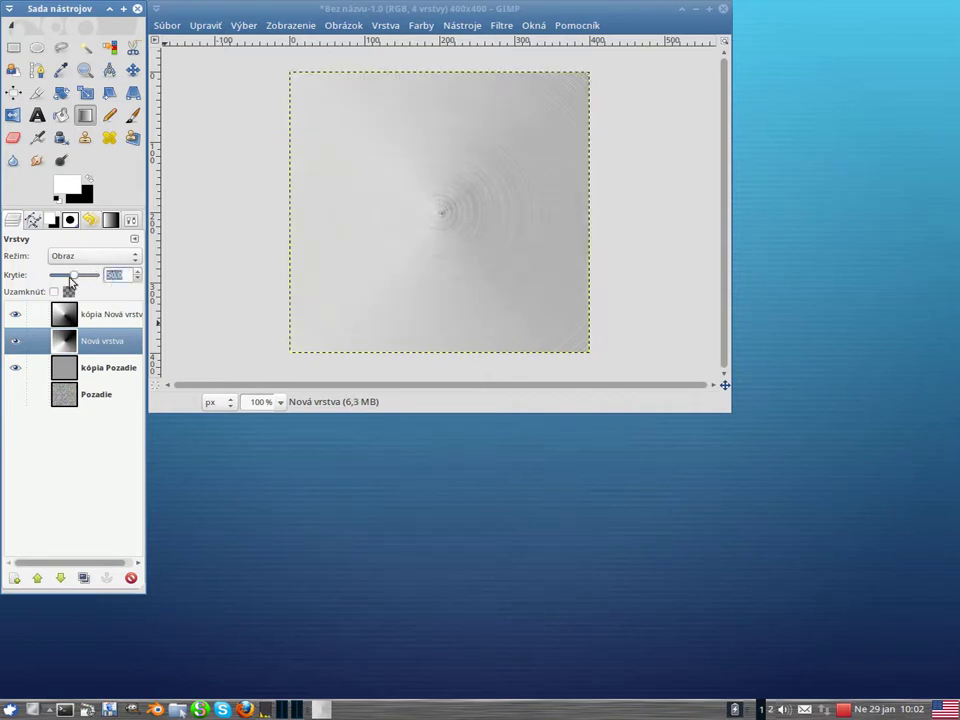
text(70)
key(Return)
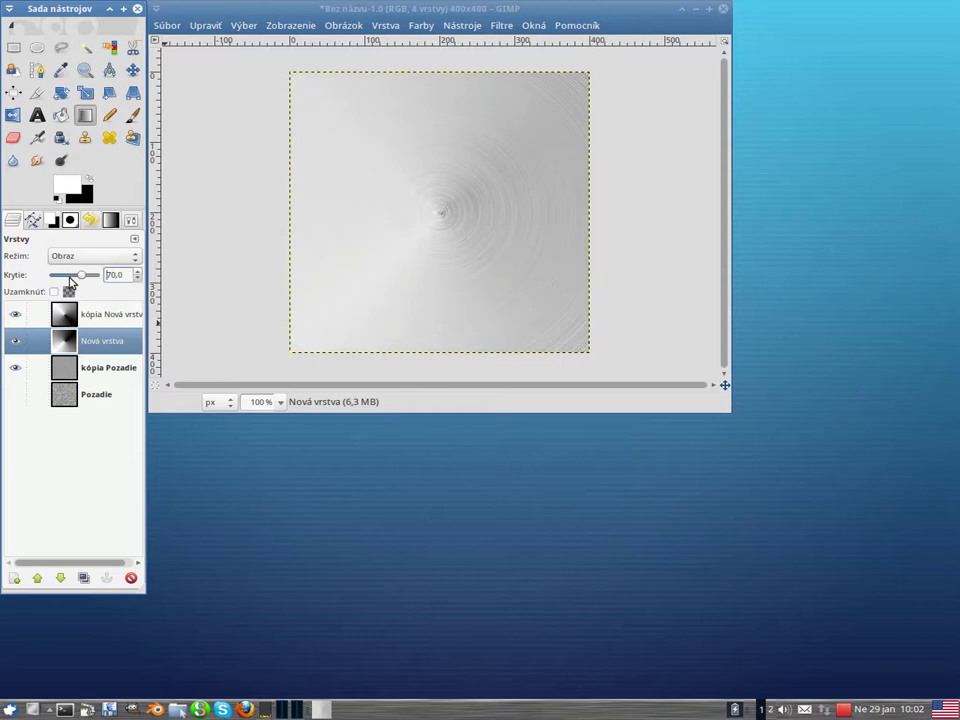
click(90, 306)
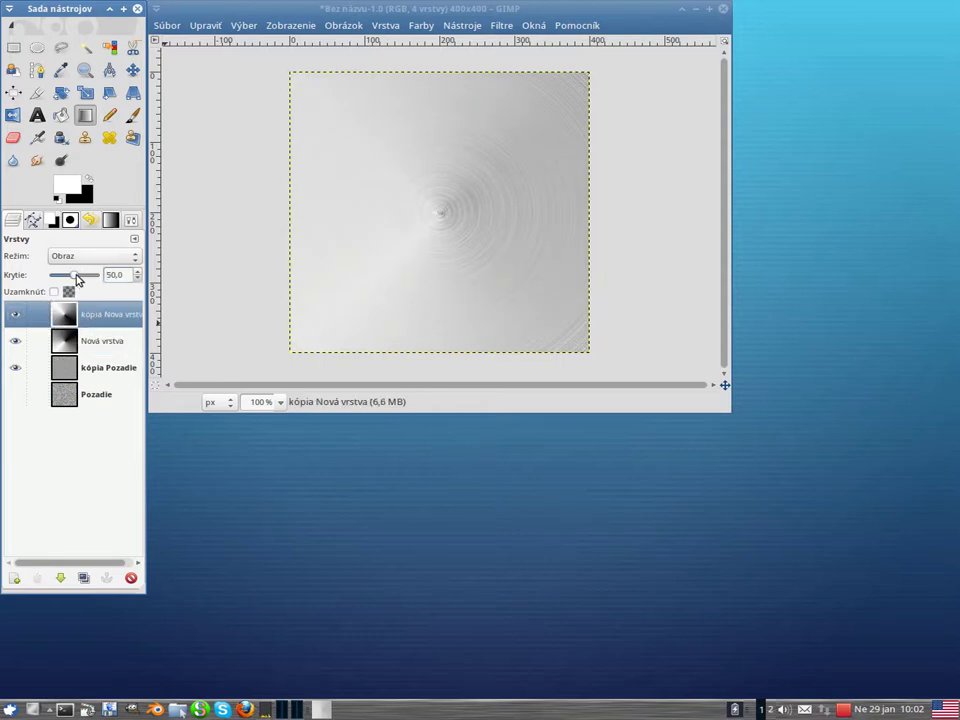
drag(78, 278, 95, 281)
double_click(123, 274)
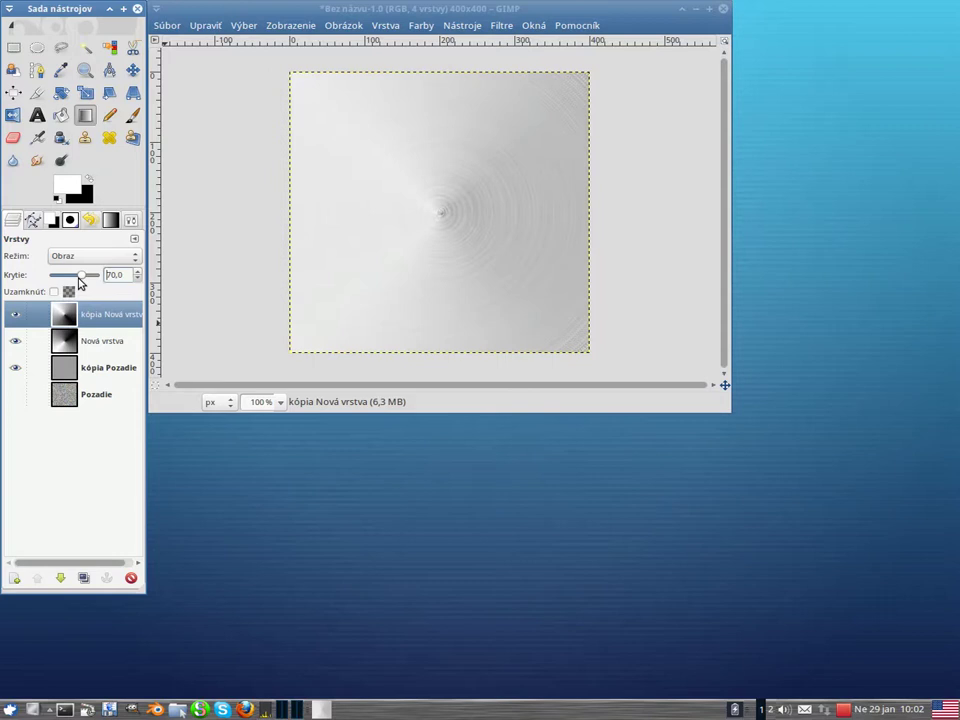
Merge the rotated duplicate down into the original gradient layer.
click(86, 318)
right_click(88, 316)
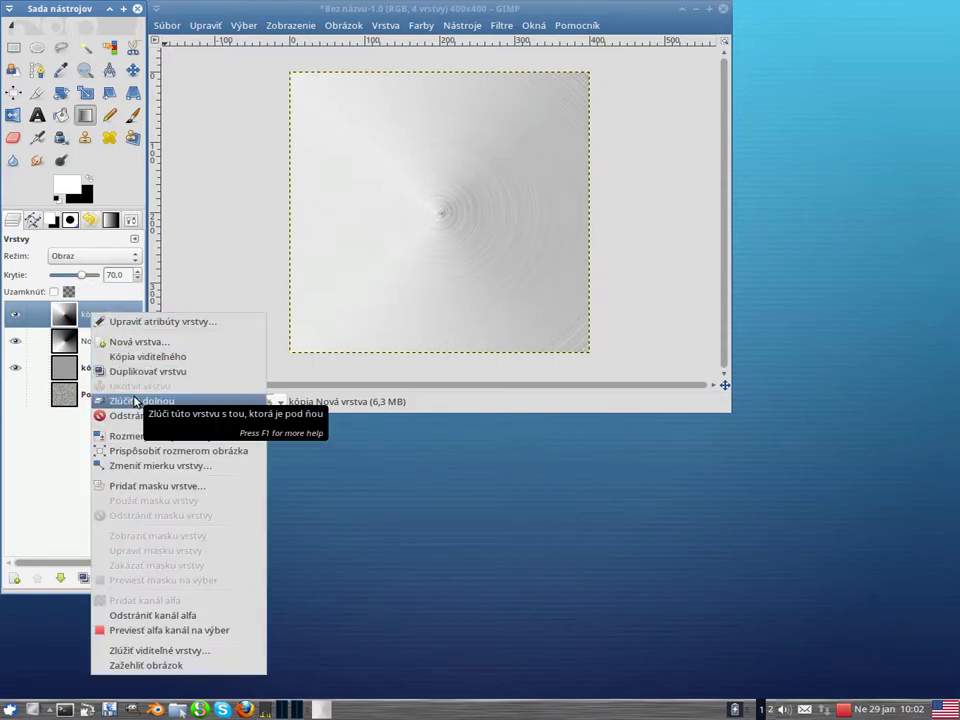
click(136, 402)
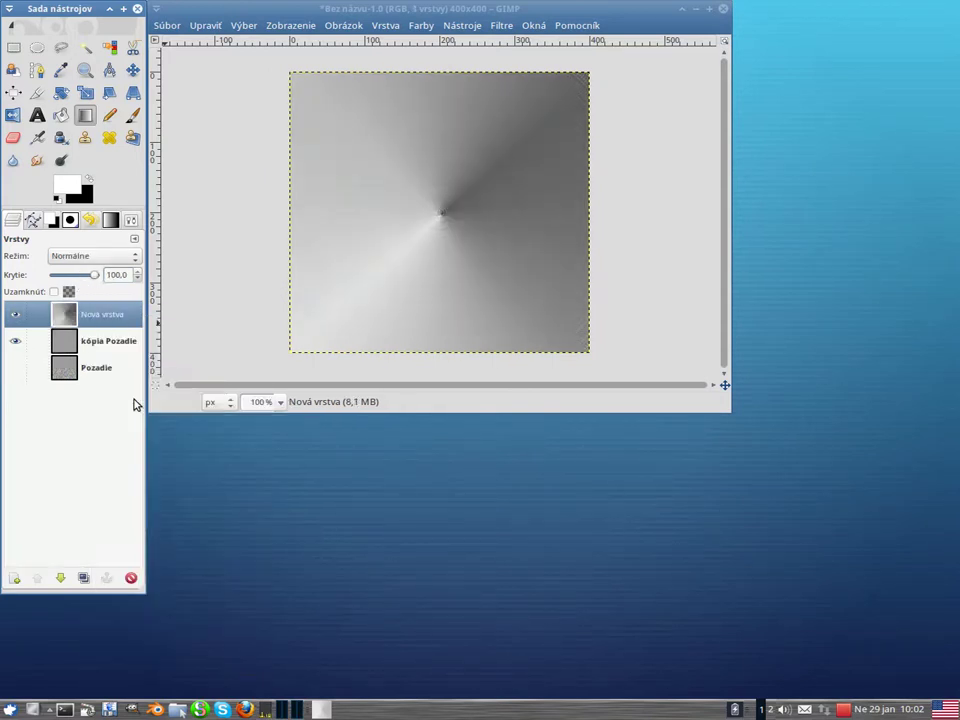
Try the Delenie, Násobenie and Obraz blend modes on the merged gradient layer.
click(130, 257)
click(133, 320)
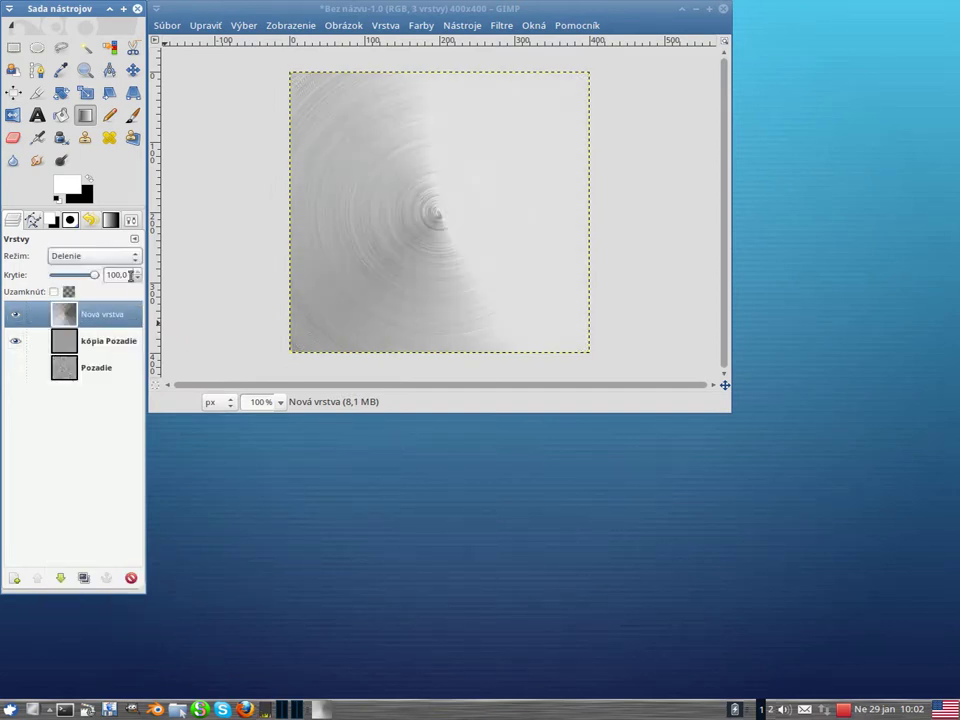
click(129, 259)
click(117, 248)
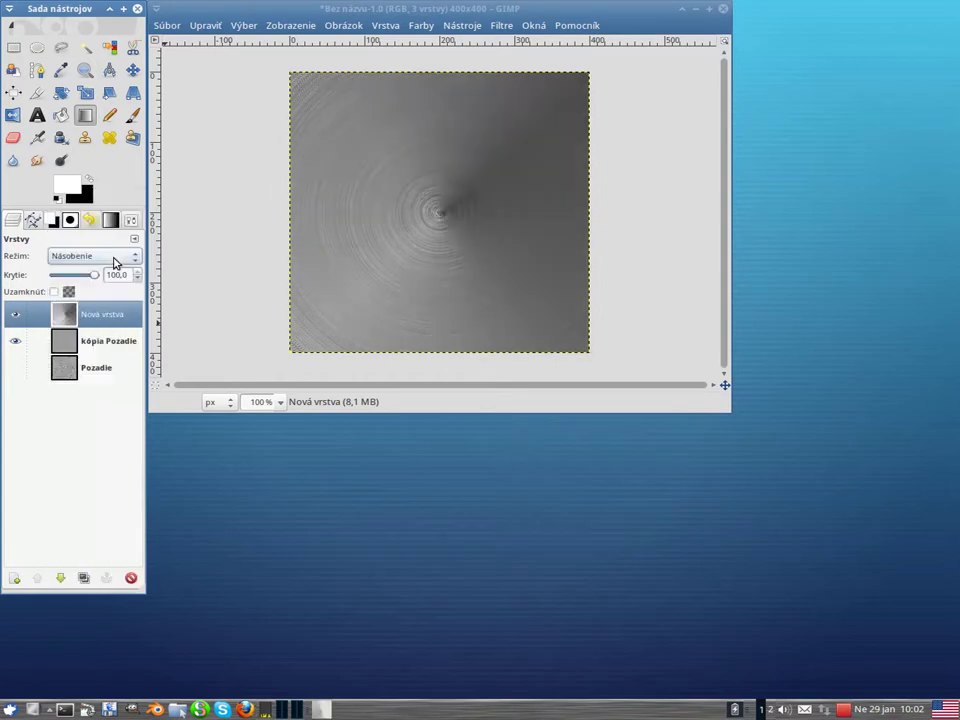
click(112, 259)
click(97, 296)
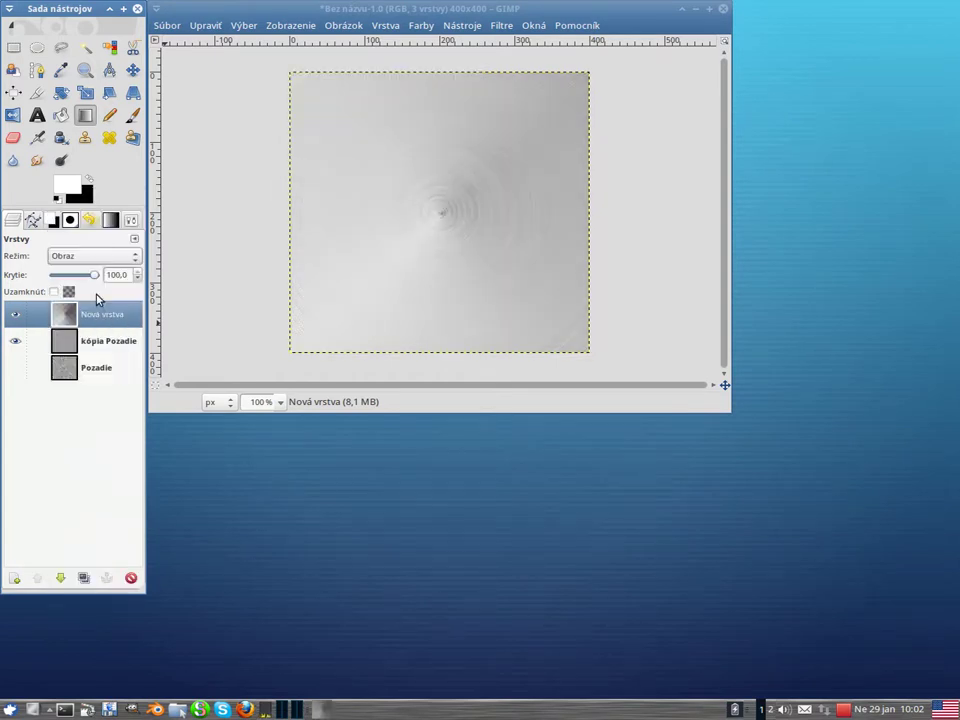
Try the Prekrytie and Zosvetliť blend modes on the merged gradient layer.
click(107, 263)
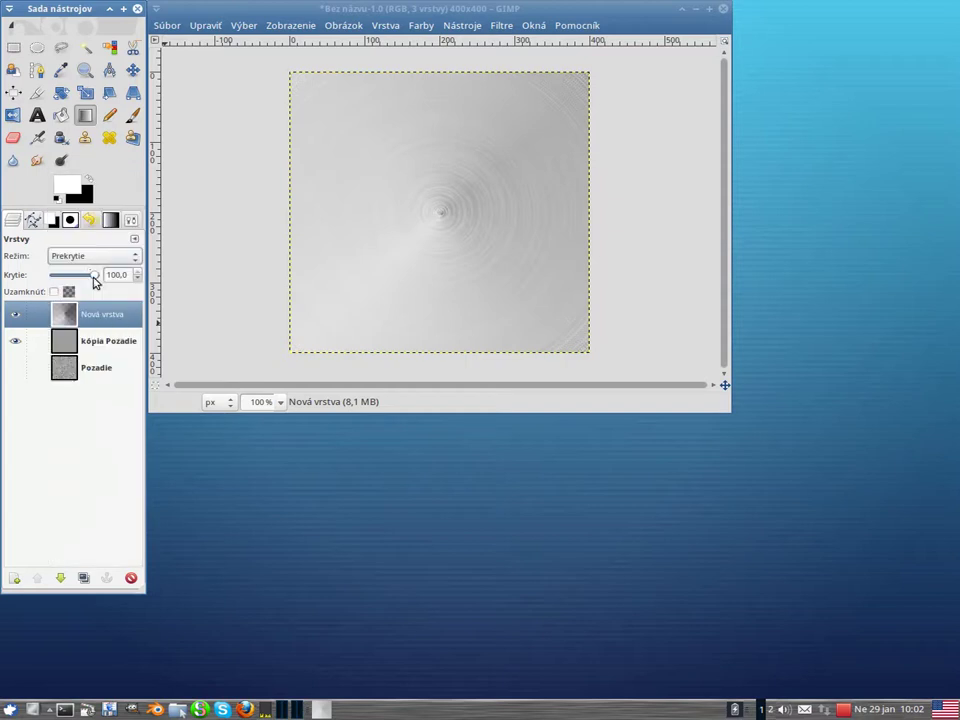
click(94, 276)
click(96, 262)
click(96, 279)
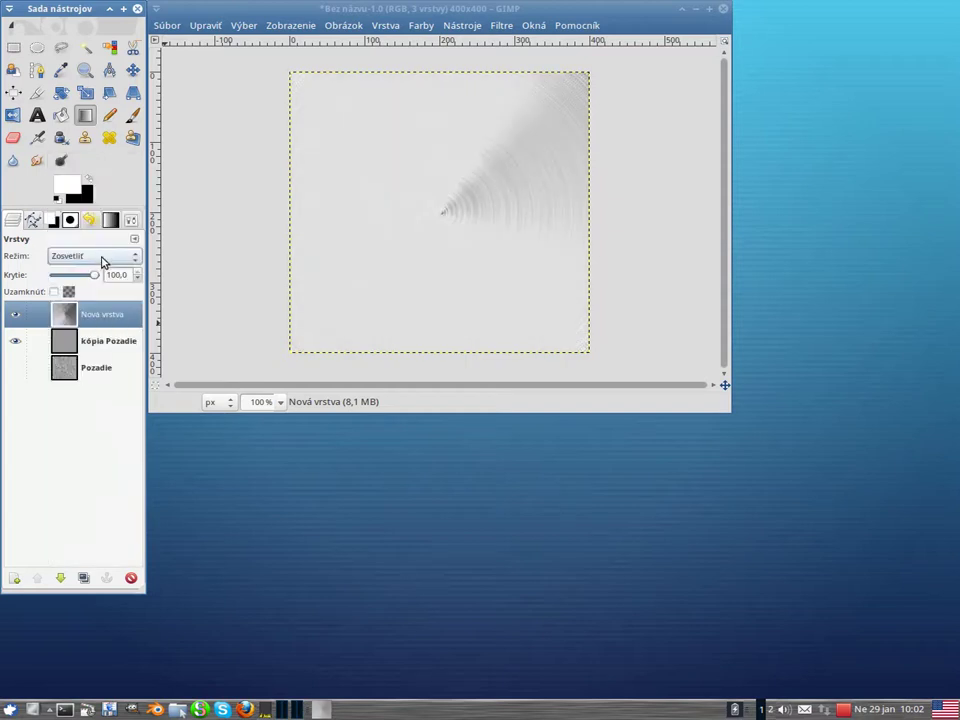
Try the Ostré svetlo and Mierne svetlo blend modes on the merged gradient layer.
click(101, 259)
click(90, 291)
click(96, 256)
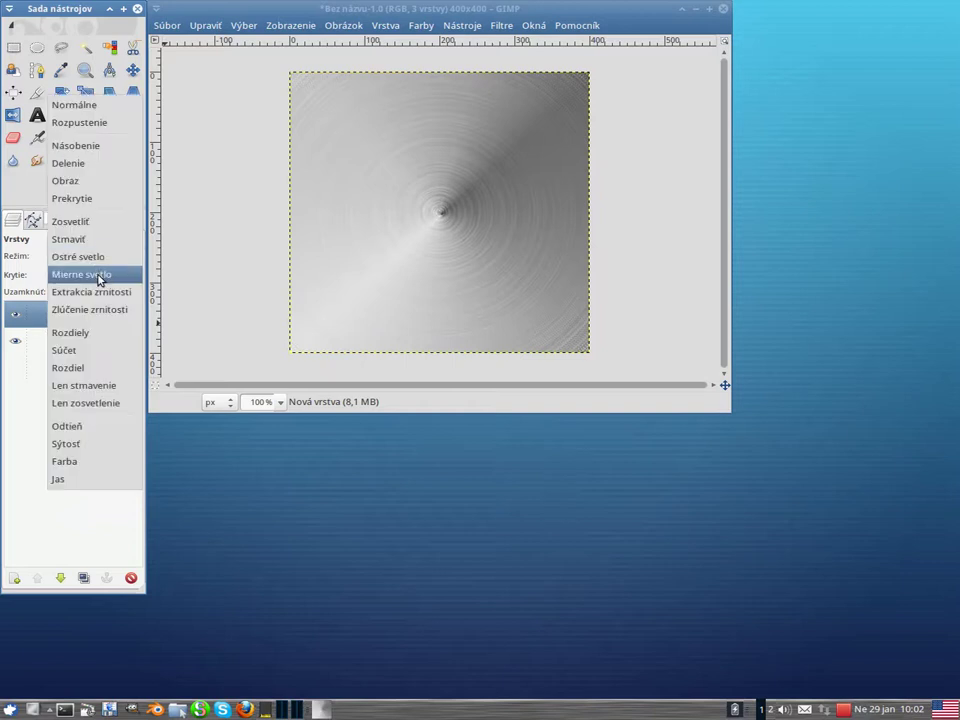
click(98, 279)
Compare the Extrakcia zrnitosti and Zlúčenie zrnitosti blend modes on the merged gradient layer, keeping Extrakcia zrnitosti.
click(103, 255)
click(105, 274)
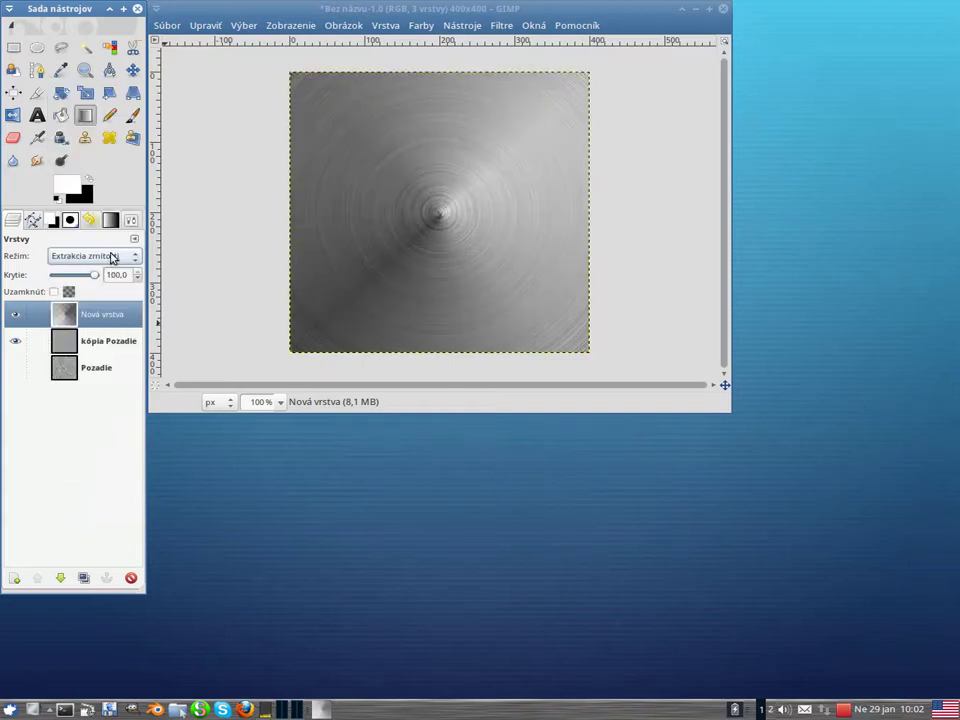
click(112, 258)
click(111, 276)
click(112, 262)
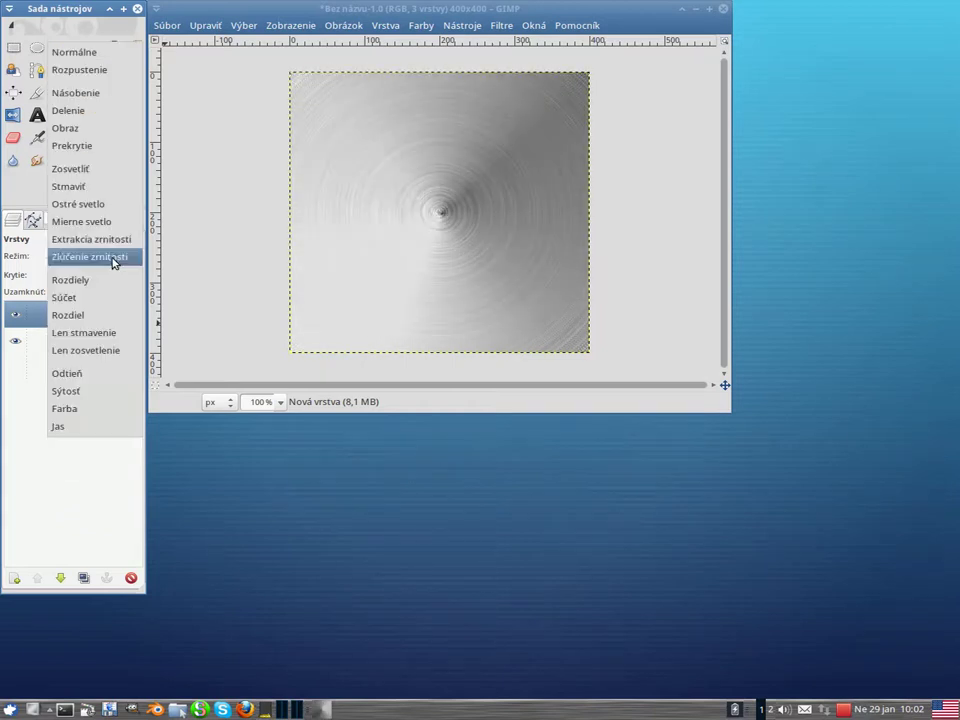
click(112, 241)
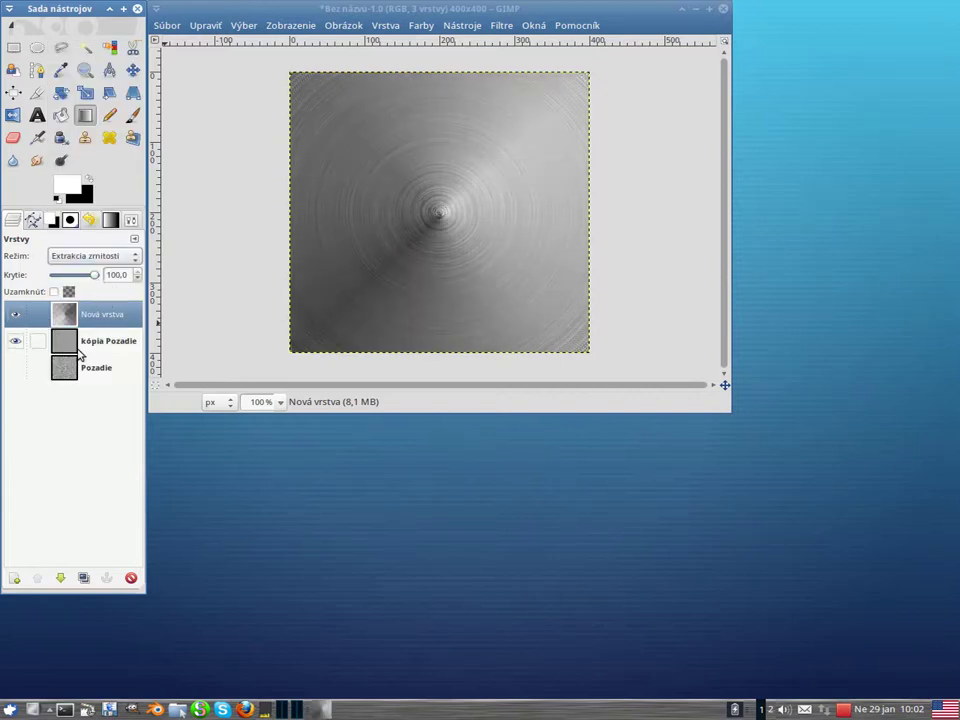
Show the original Pozadie noise layer and hide the radially blurred kópia Pozadie layer.
click(15, 367)
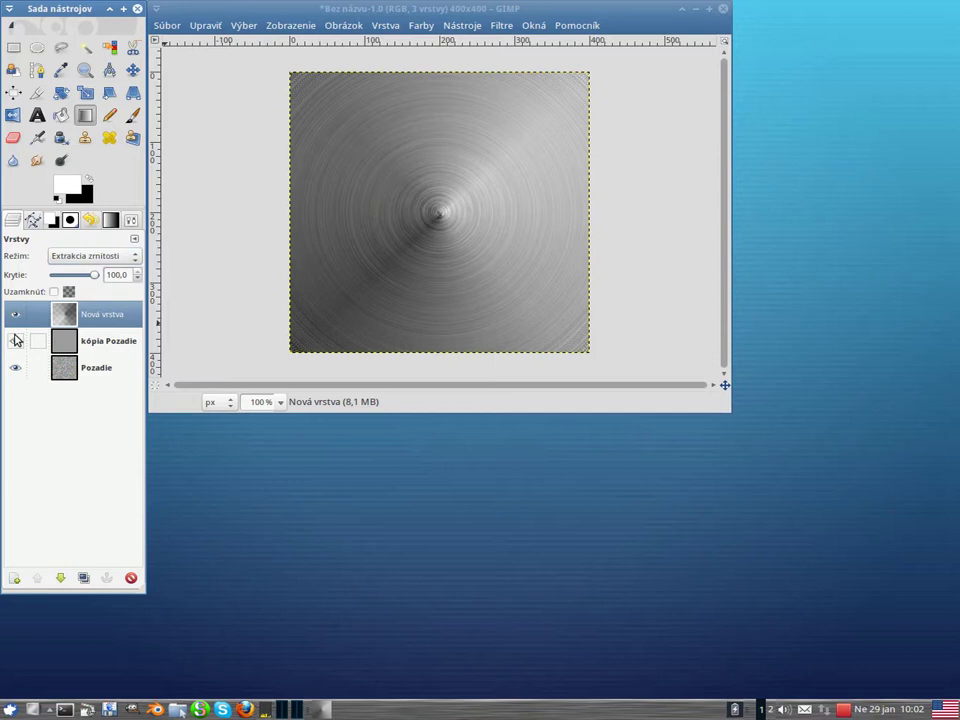
click(16, 341)
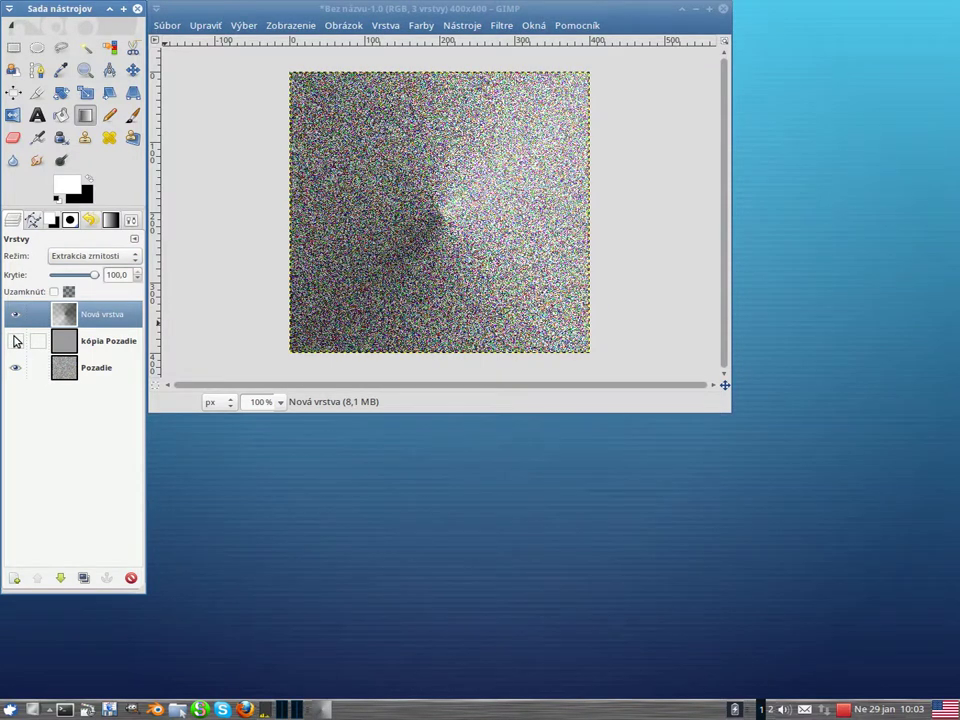
click(16, 341)
click(16, 341)
click(16, 341)
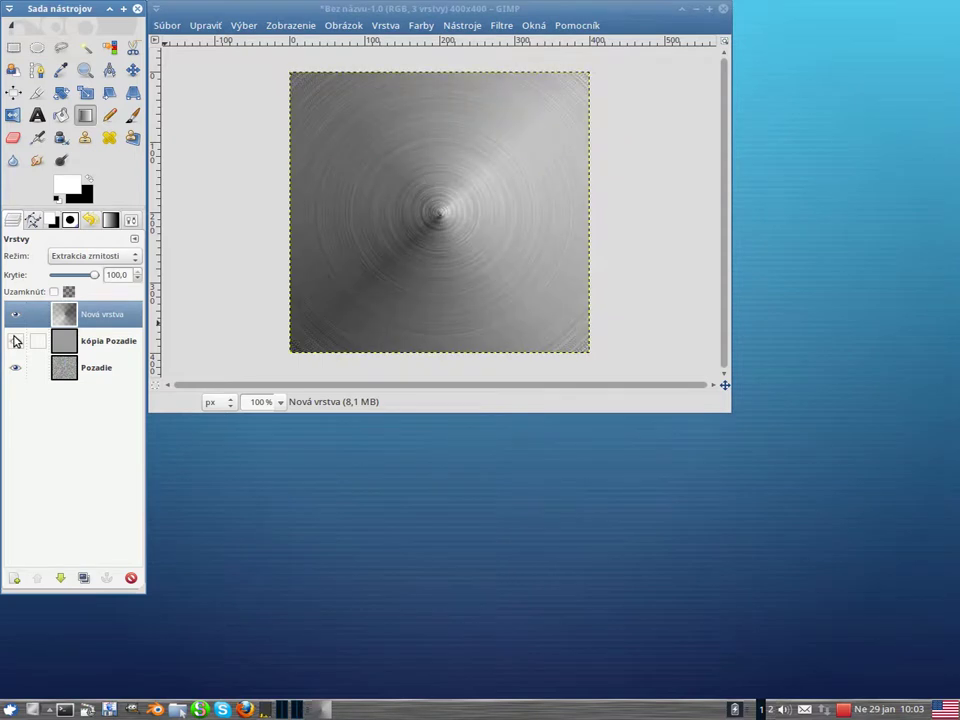
click(90, 375)
click(16, 341)
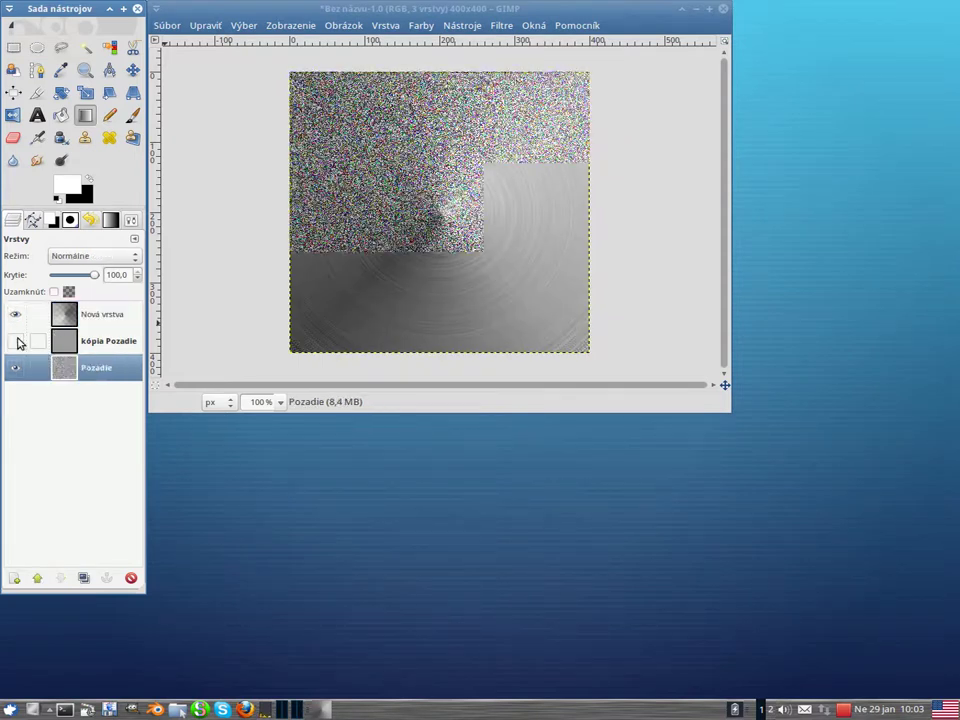
click(40, 316)
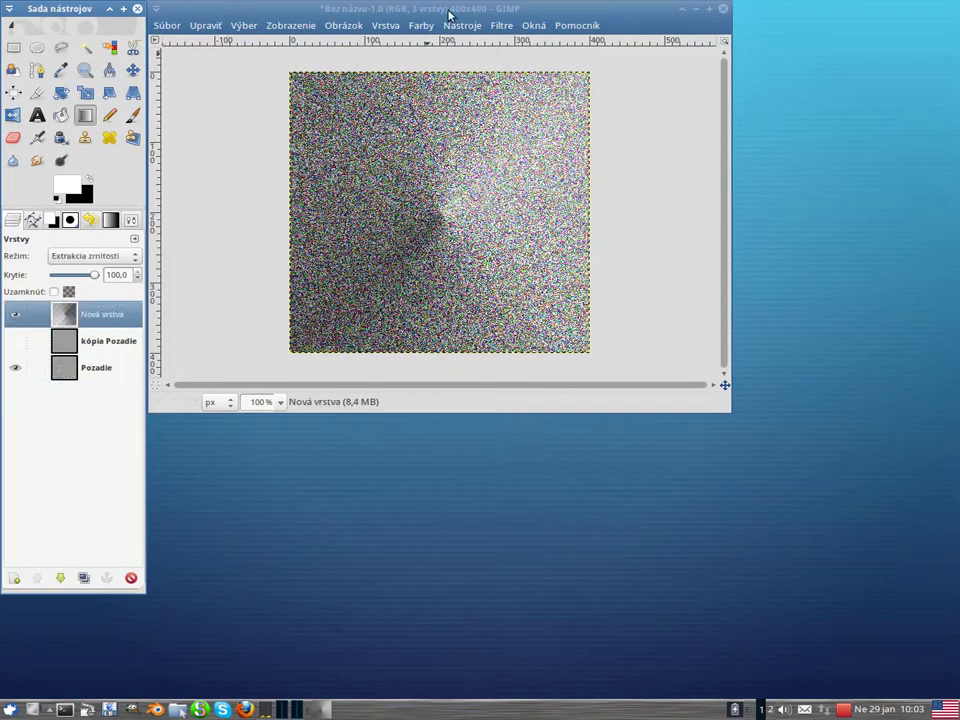
click(498, 26)
mouse_move(606, 107)
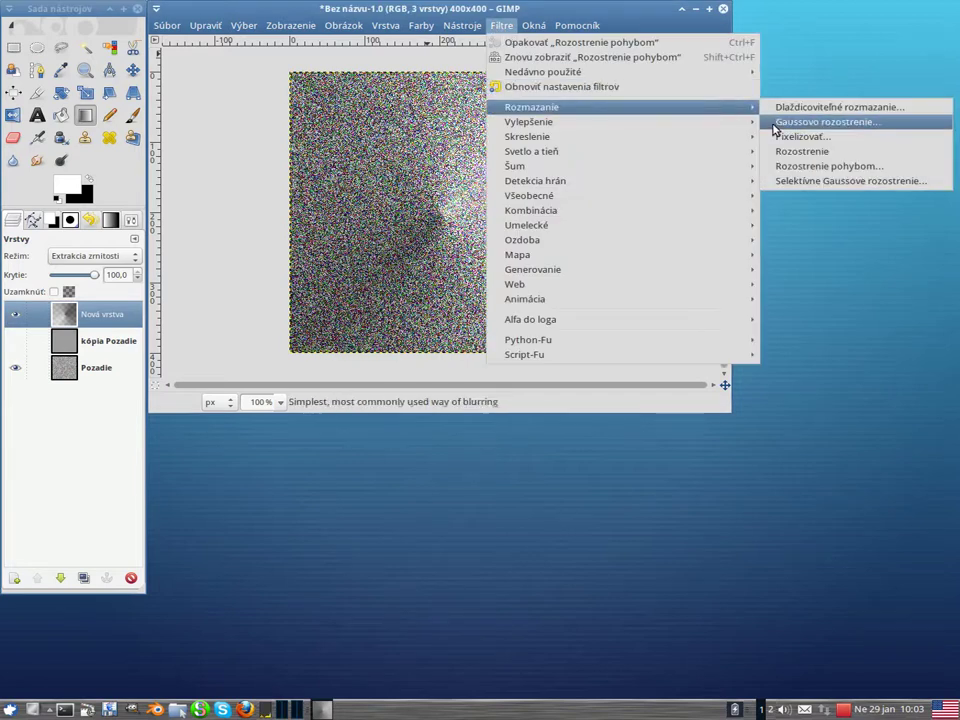
click(783, 165)
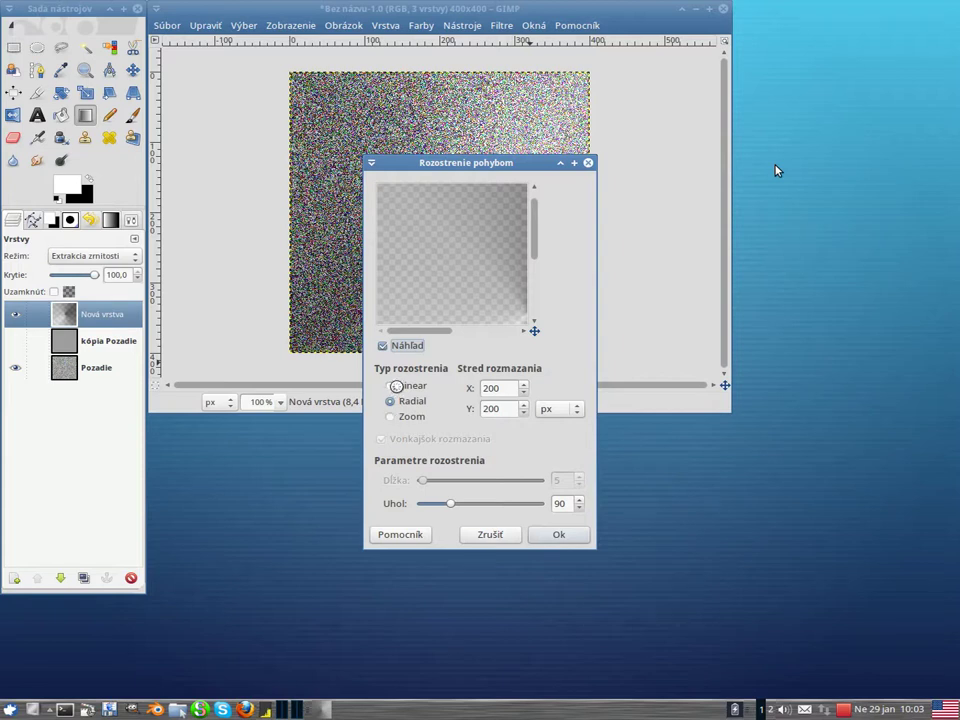
click(396, 386)
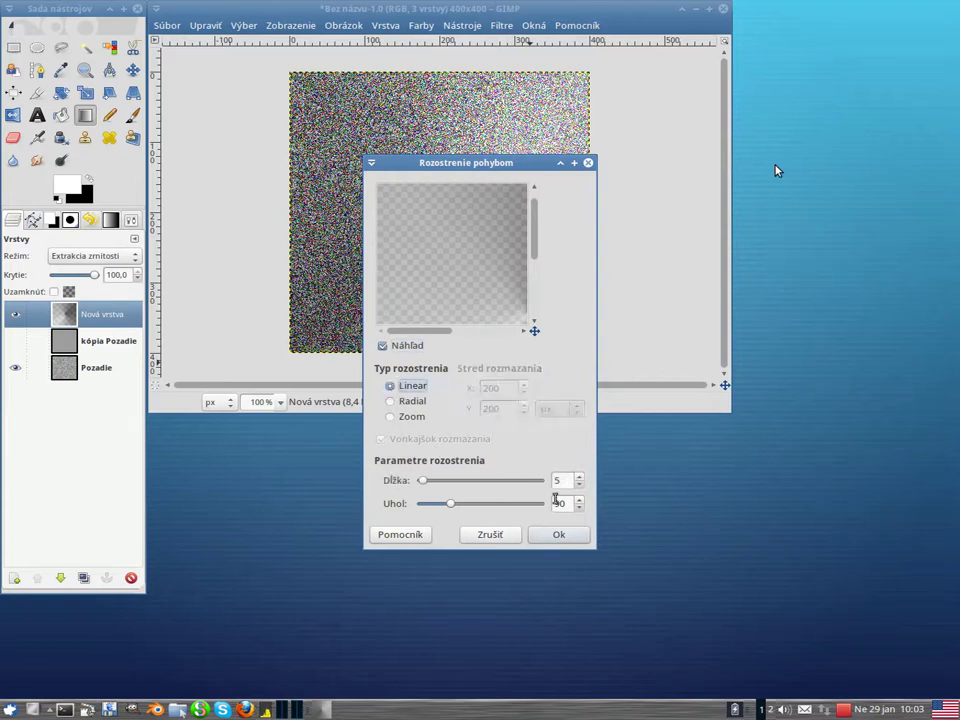
drag(452, 507, 422, 504)
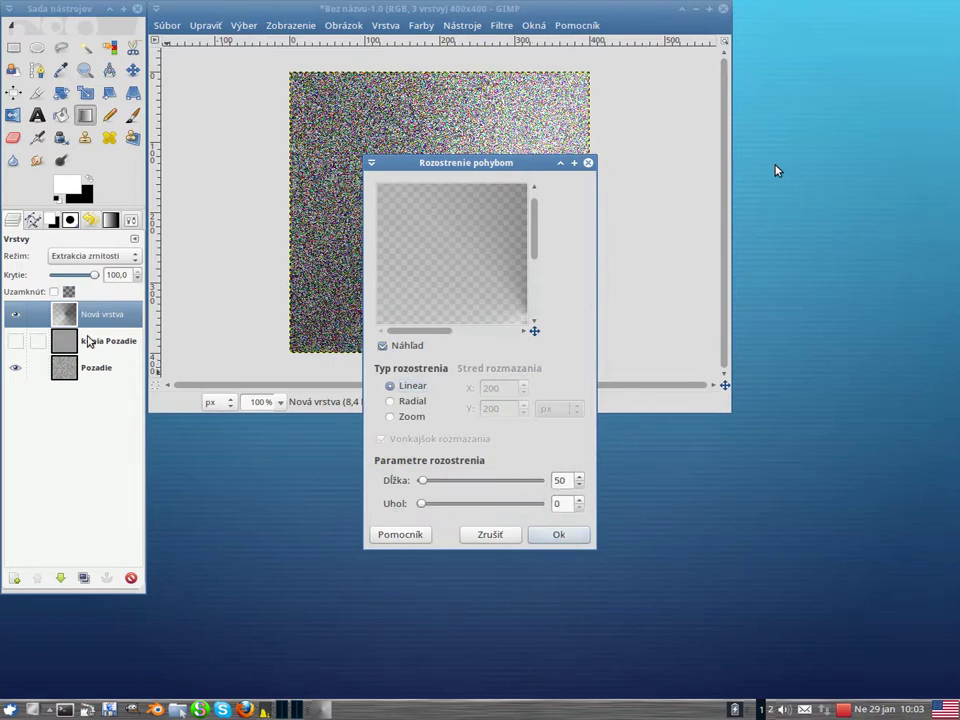
click(92, 368)
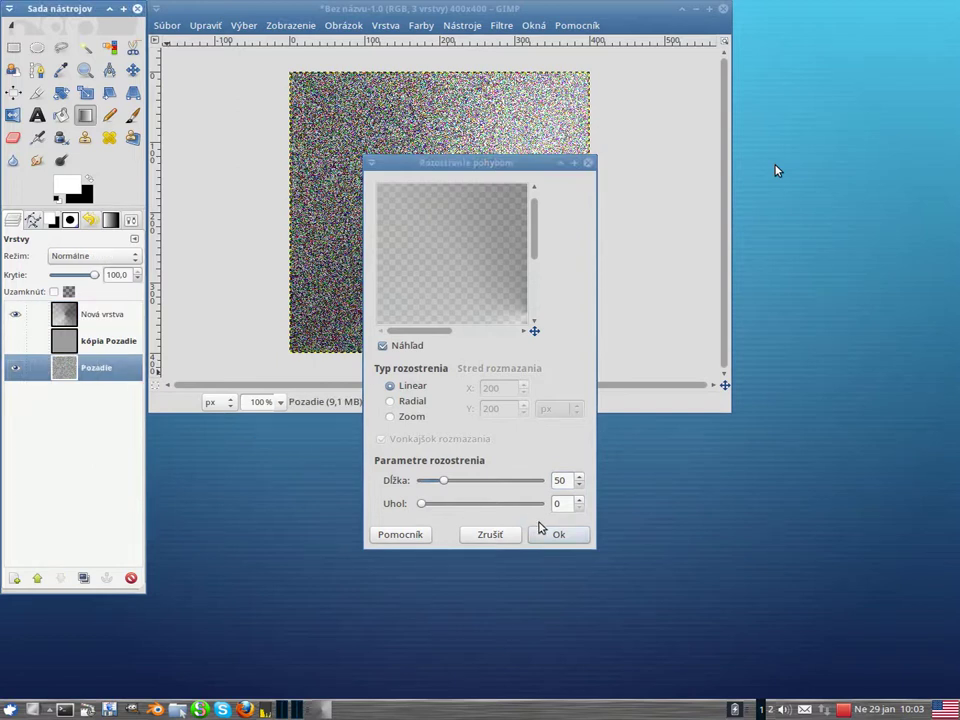
click(498, 536)
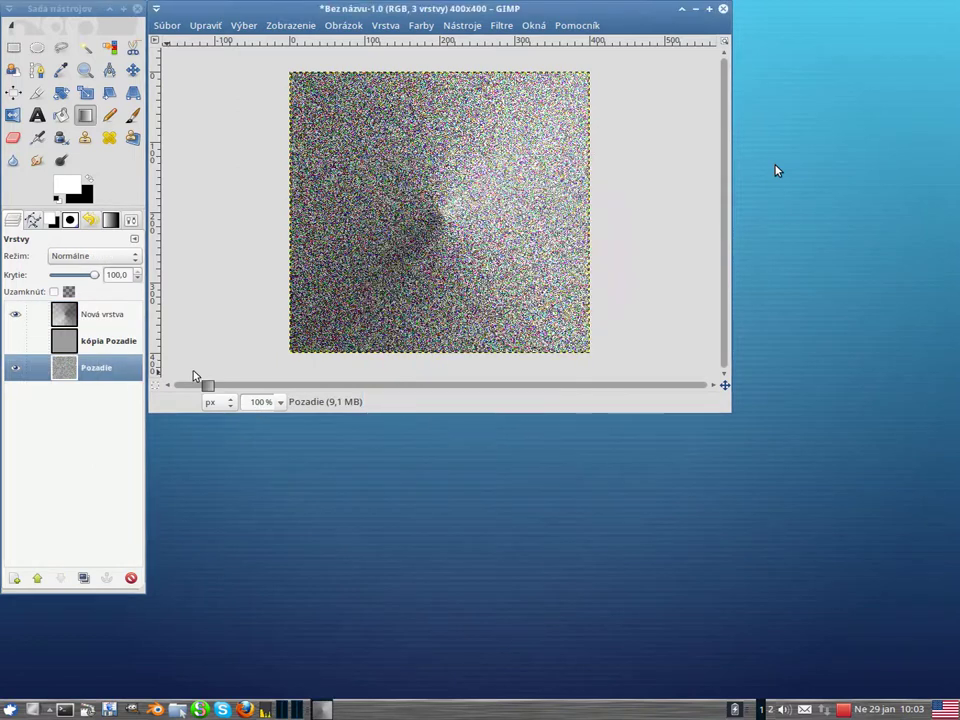
Apply a linear motion blur with length 50 and angle 0 to the Pozadie noise layer.
click(508, 25)
mouse_move(705, 108)
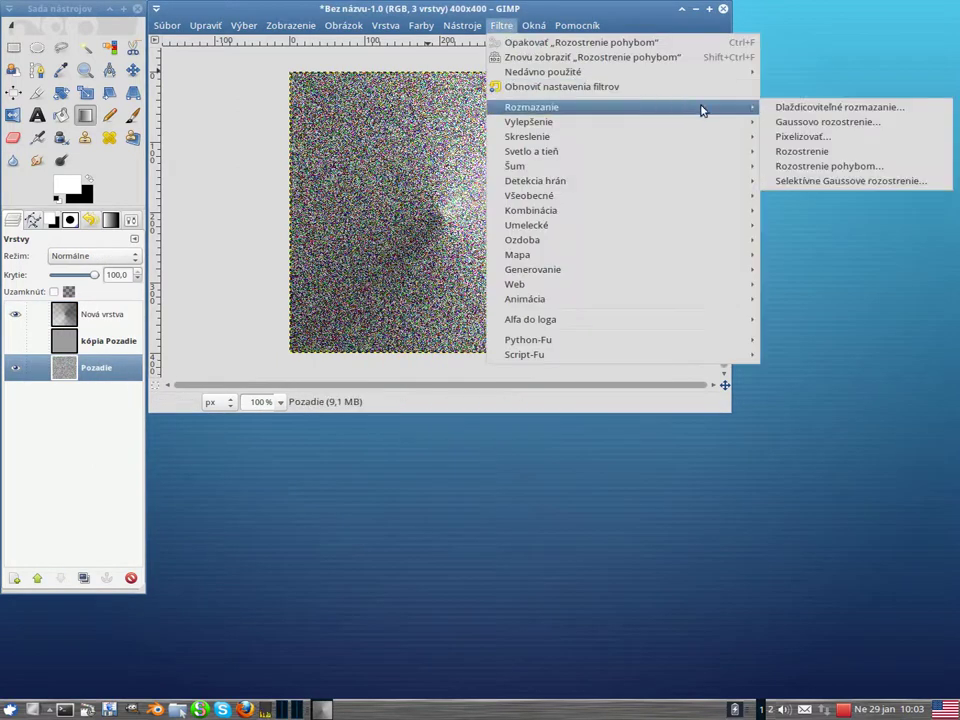
click(823, 168)
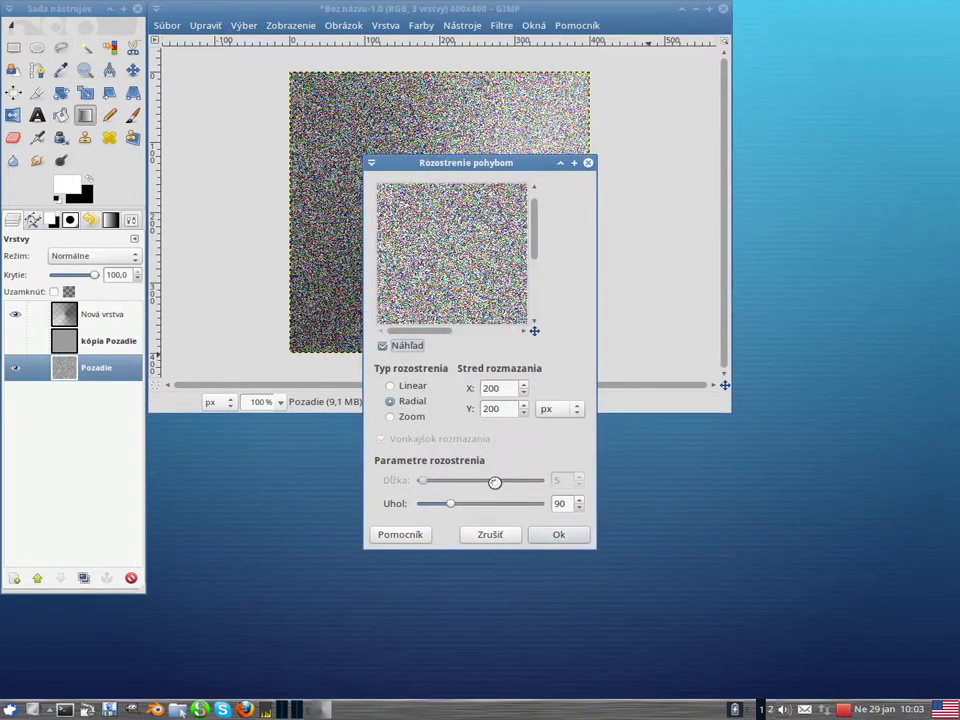
click(397, 386)
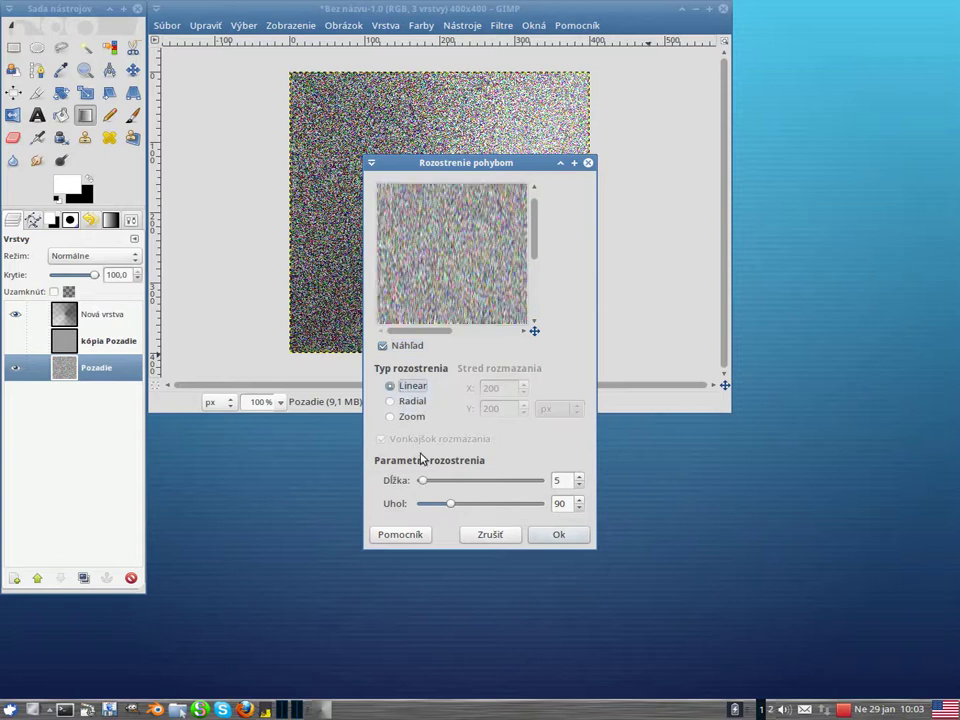
drag(450, 505, 394, 506)
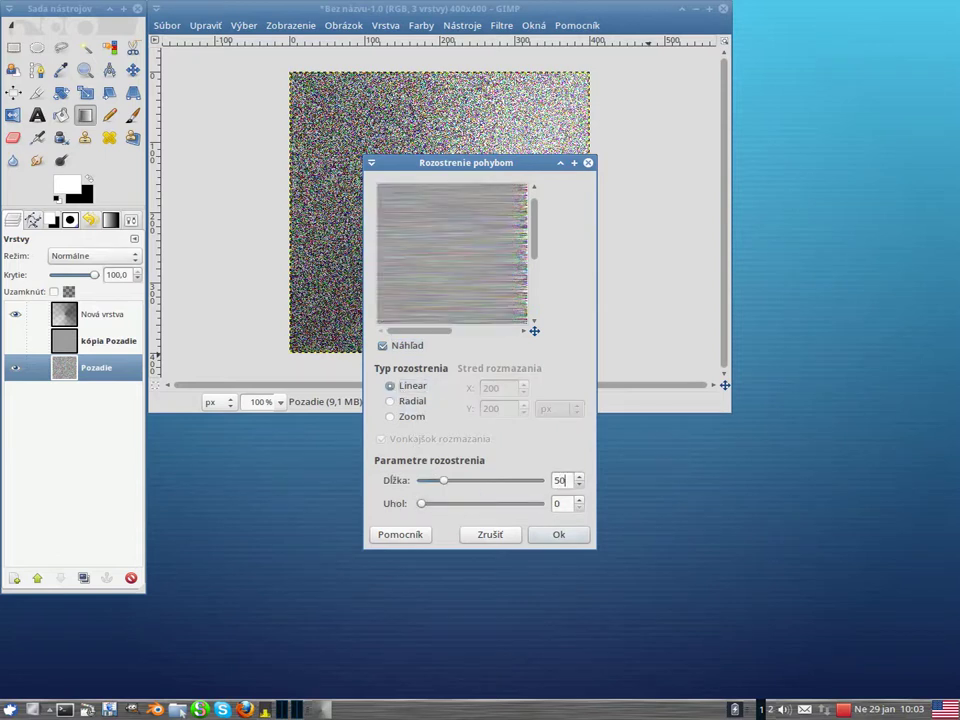
click(559, 538)
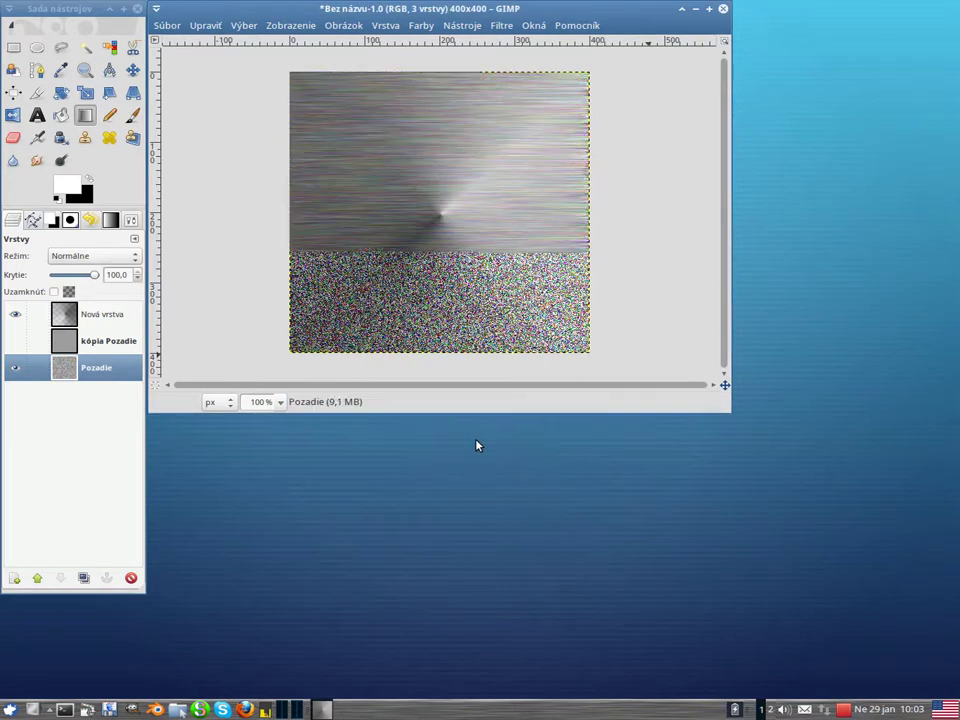
Apply a second linear motion blur of length 50 to the Pozadie layer in the opposite horizontal direction.
click(500, 25)
mouse_move(649, 108)
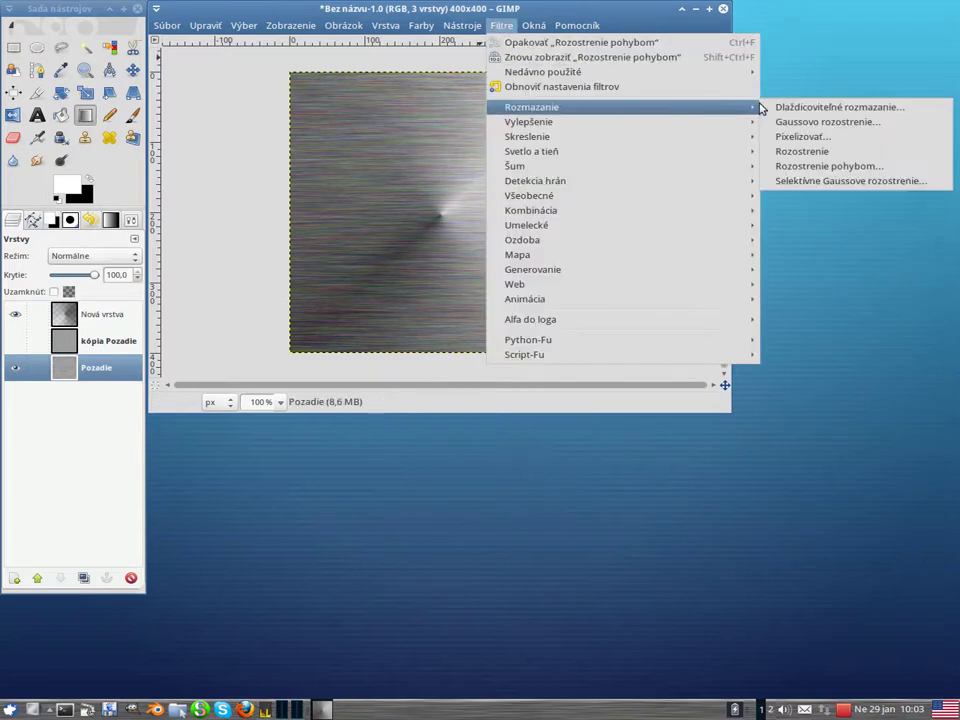
click(815, 170)
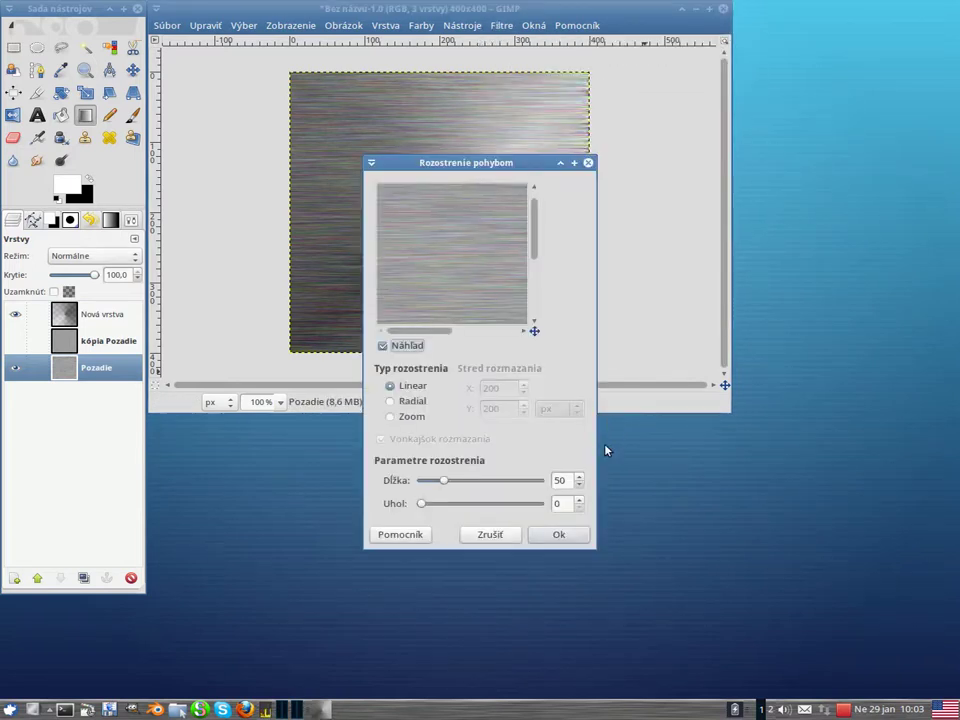
drag(560, 504, 538, 507)
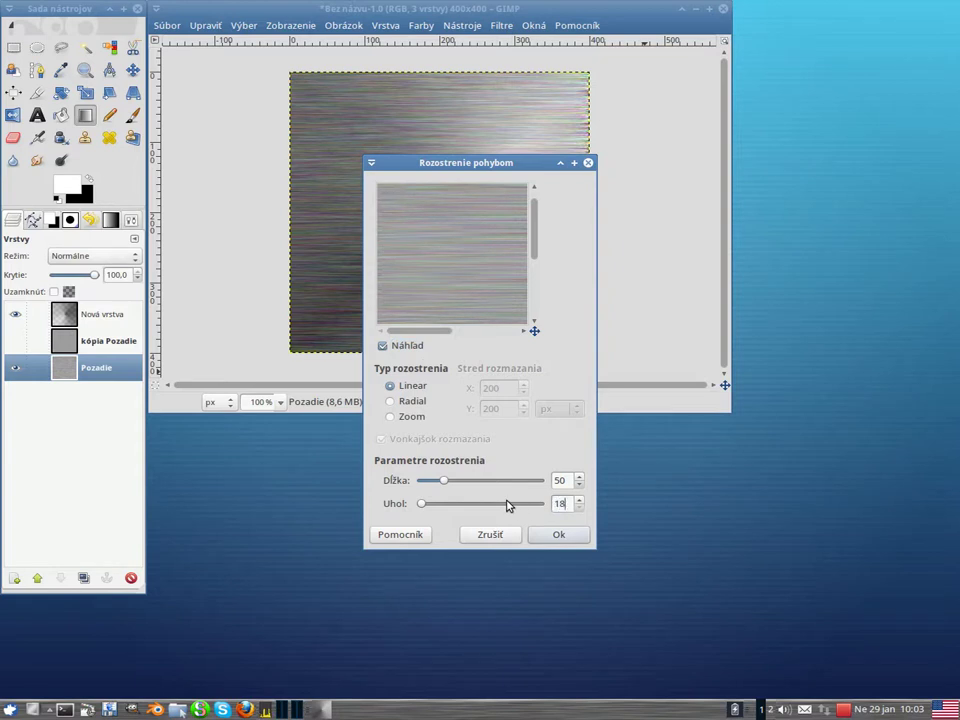
click(578, 535)
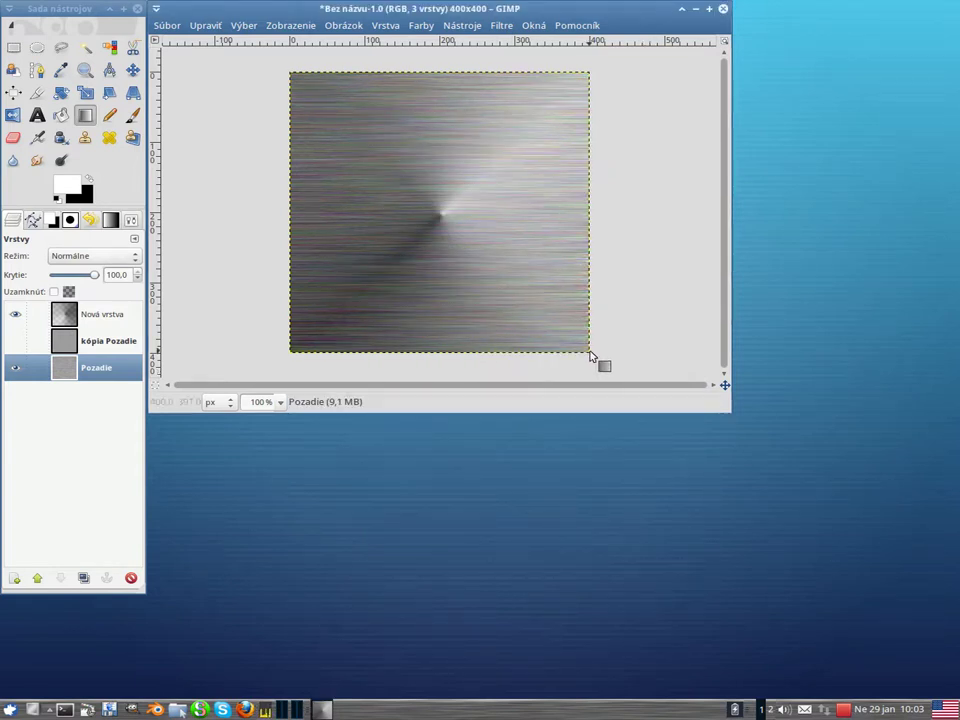
Desaturate the Pozadie layer based on Svetlosť and hide the Nová vrstva gradient layer.
click(428, 27)
click(440, 161)
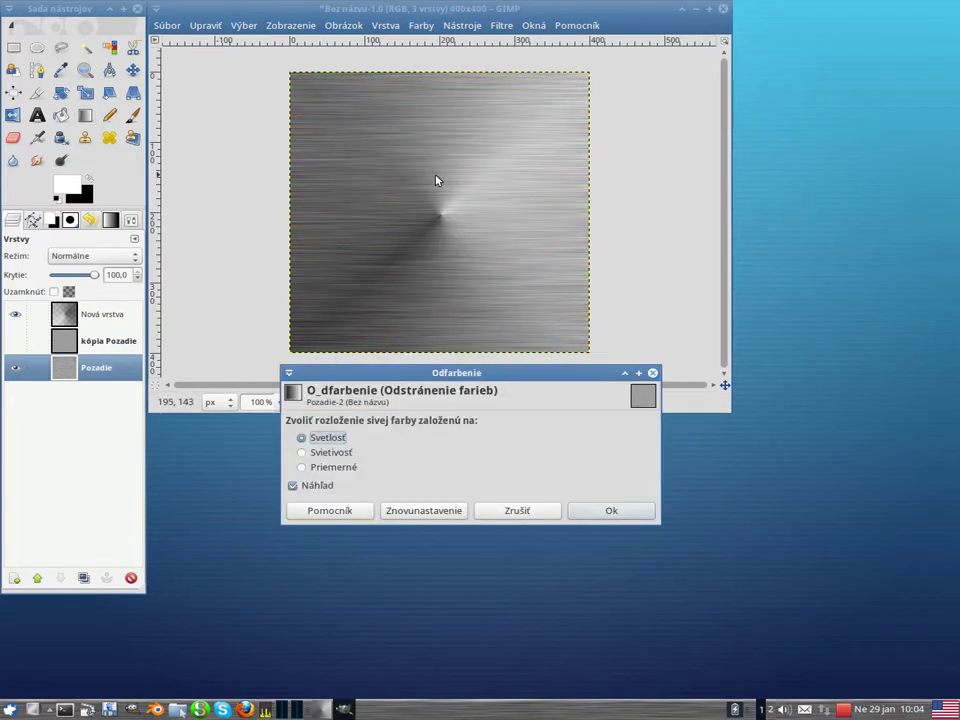
click(604, 513)
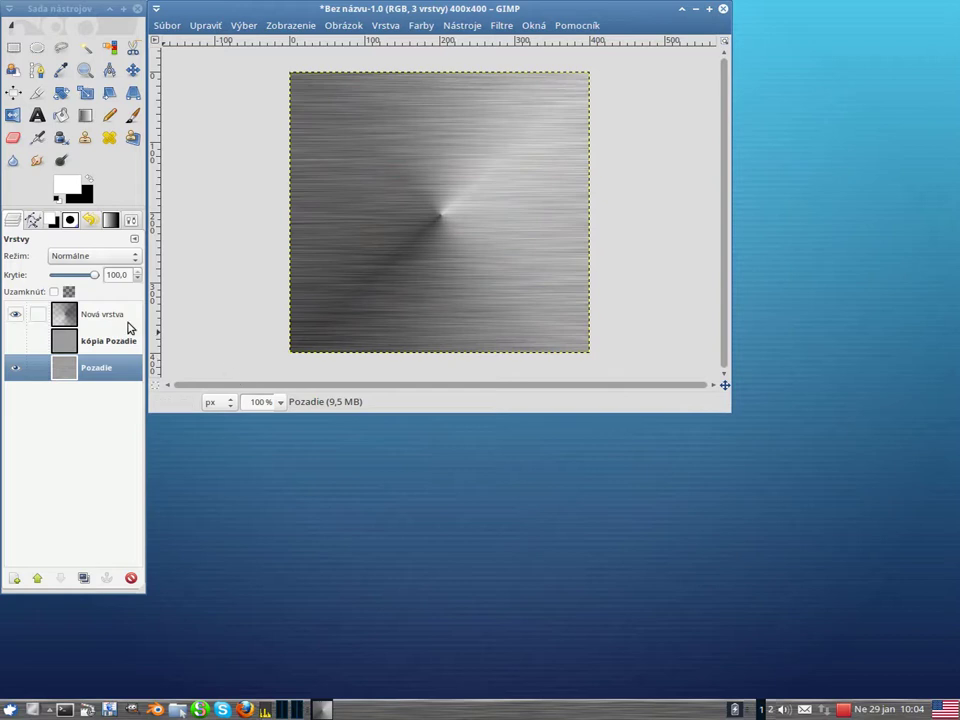
click(16, 315)
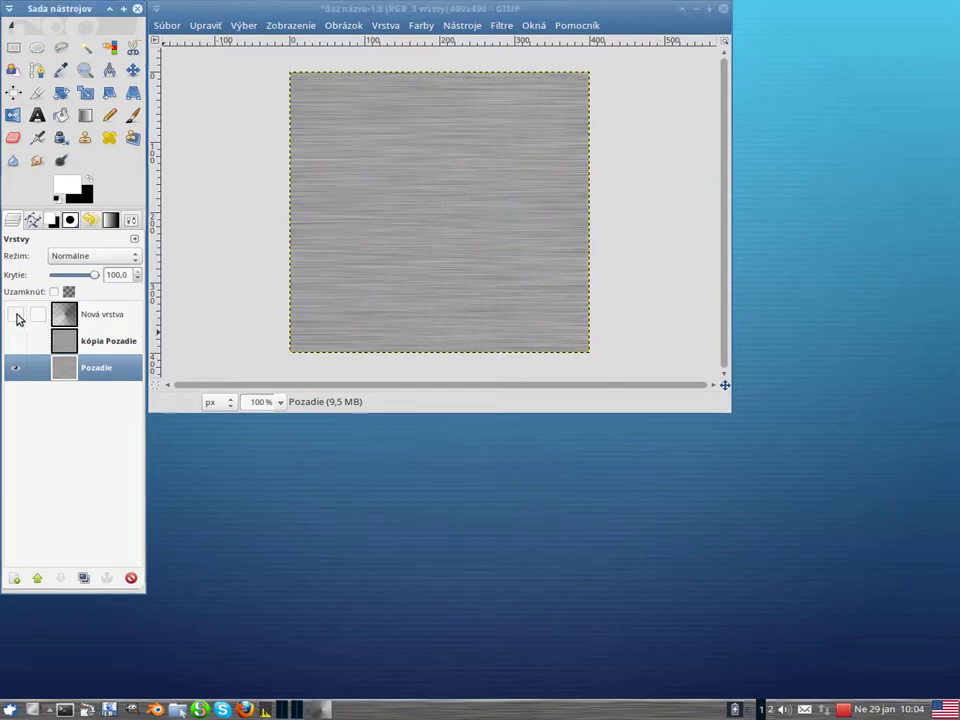
click(16, 315)
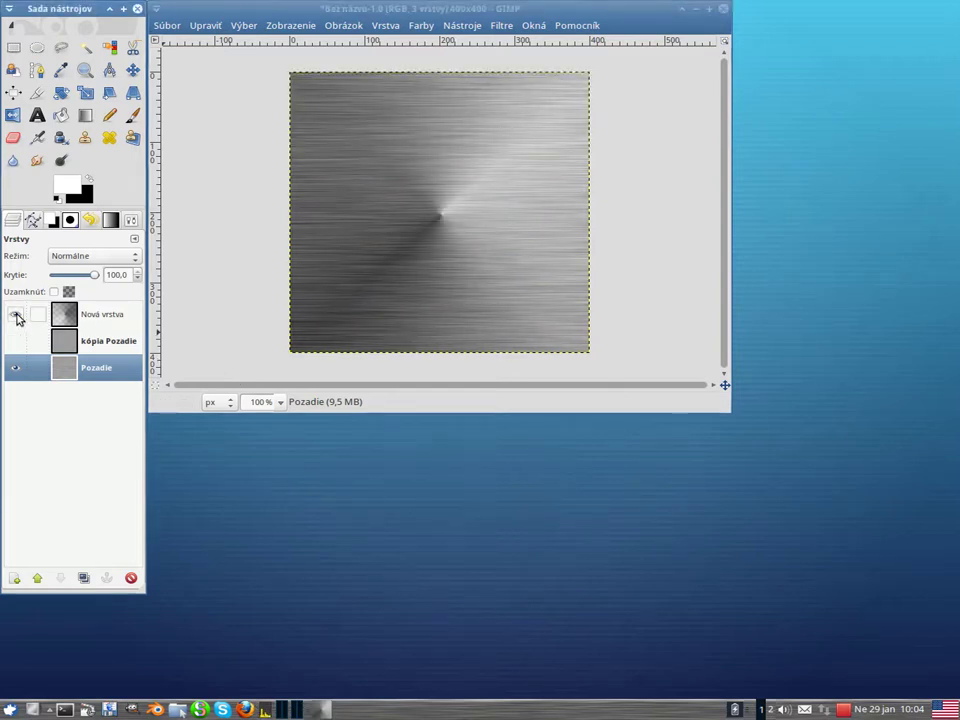
click(16, 316)
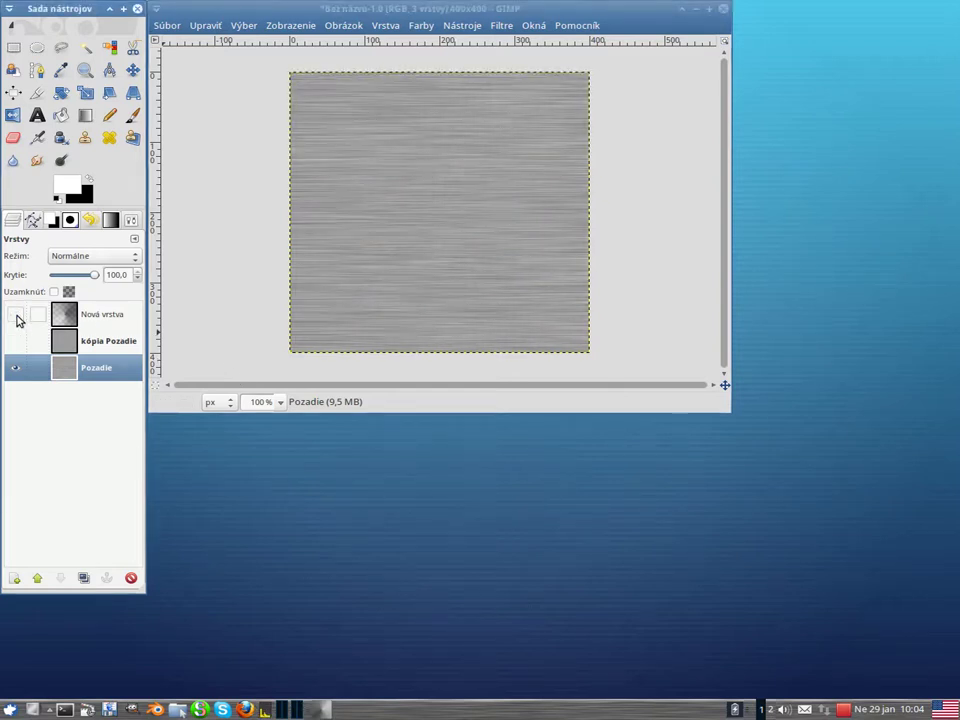
Add a transparent layer directly above Pozadie and set the Gradient tool's shape to Bilineárny.
click(15, 579)
click(540, 456)
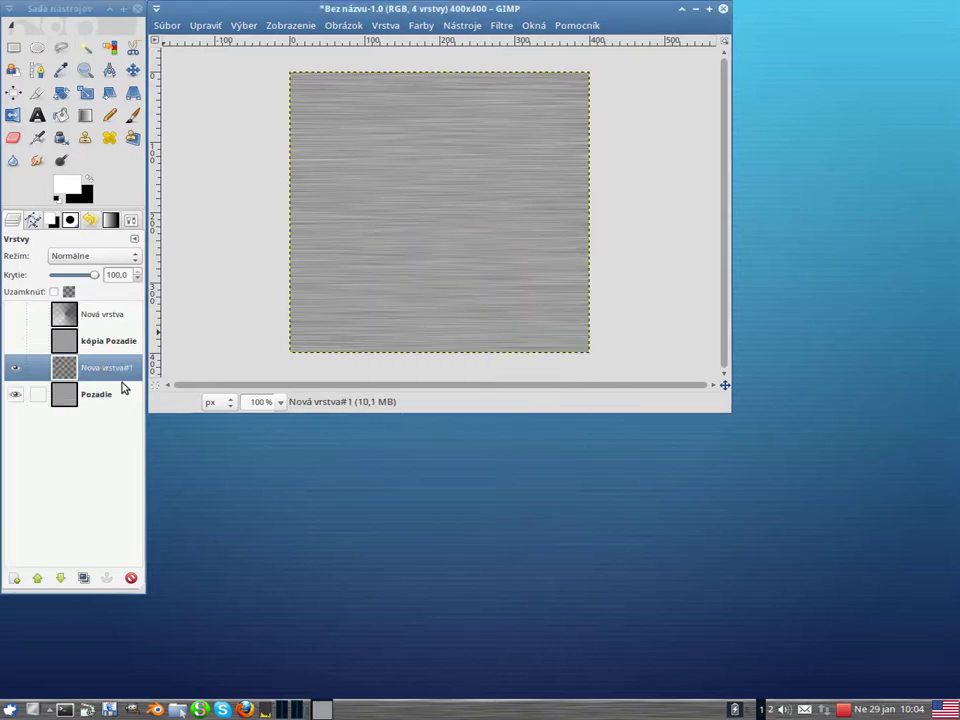
click(131, 221)
click(85, 115)
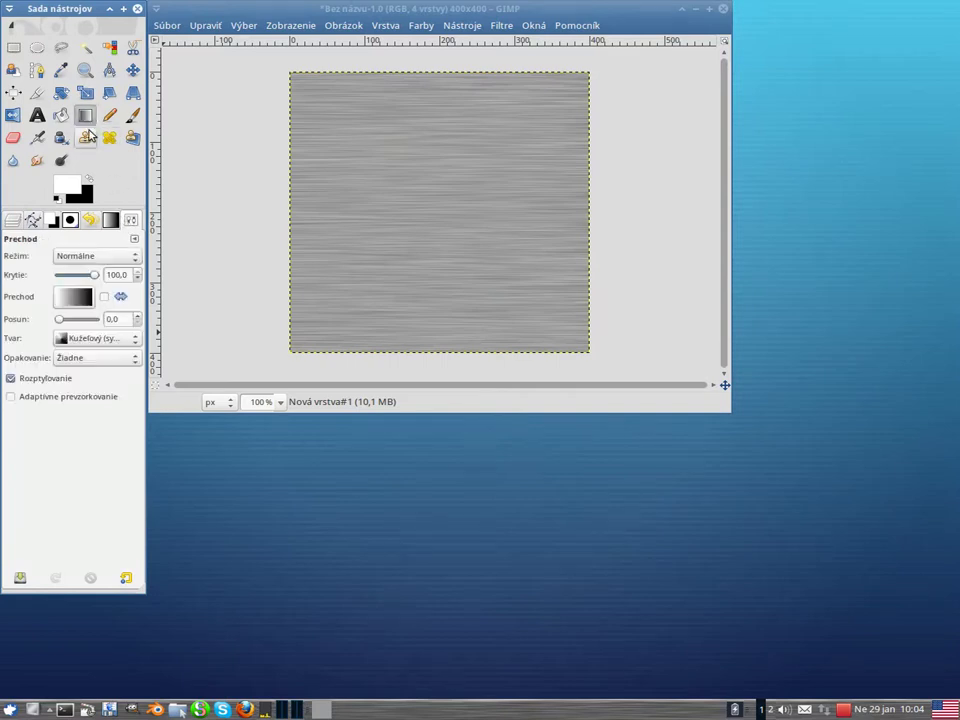
click(104, 341)
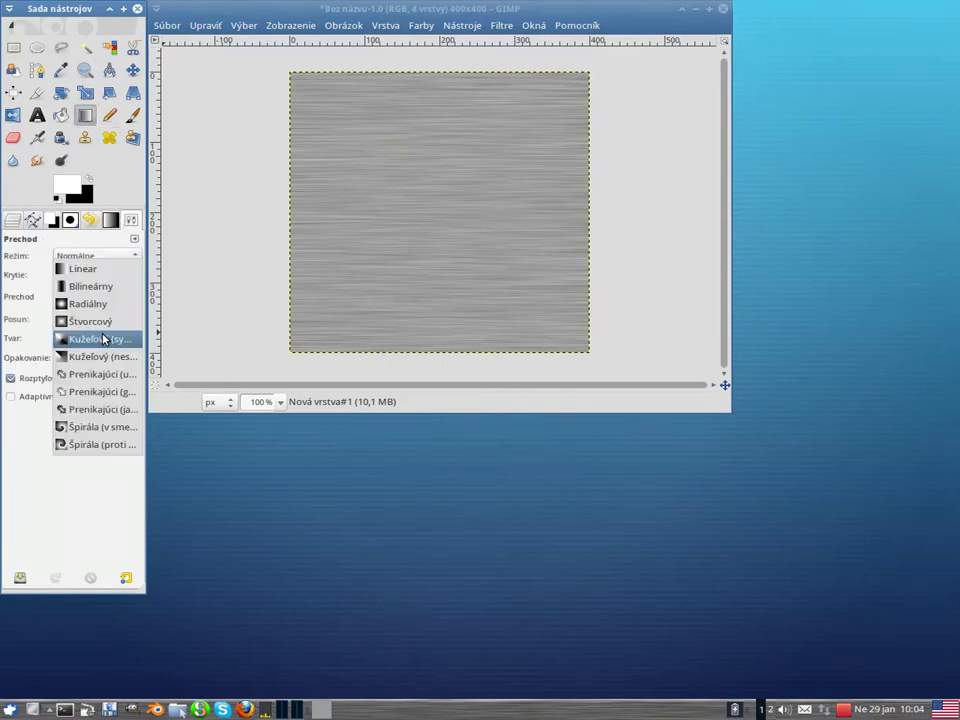
click(109, 290)
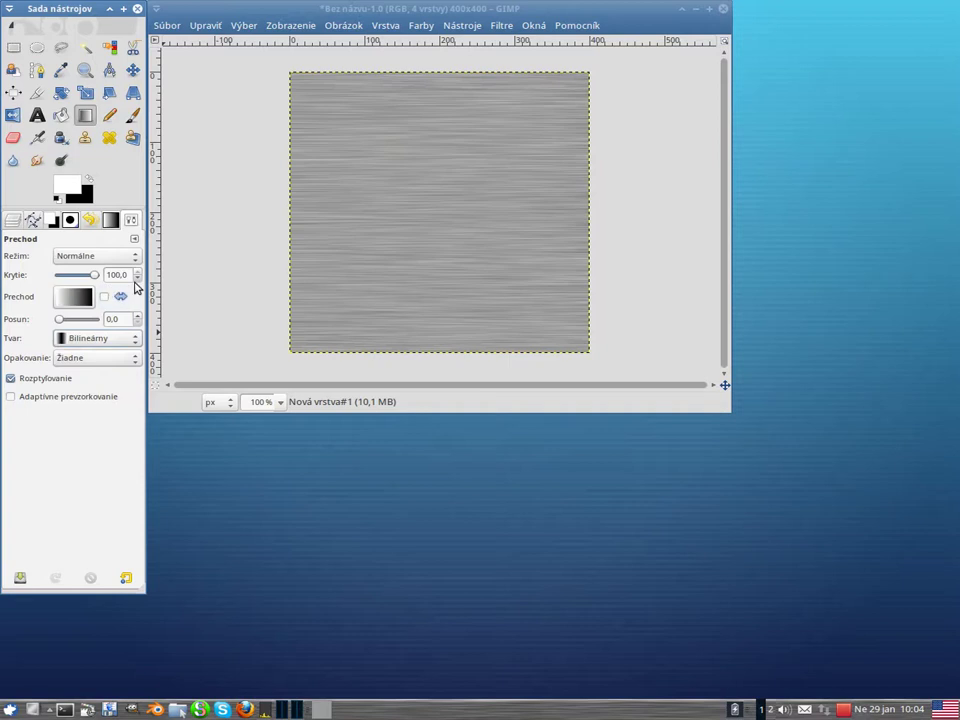
Show the conical gradient layer and draw a white-to-black bilinear gradient on the new layer from the canvas centre straight down to the bottom edge.
click(13, 220)
click(15, 315)
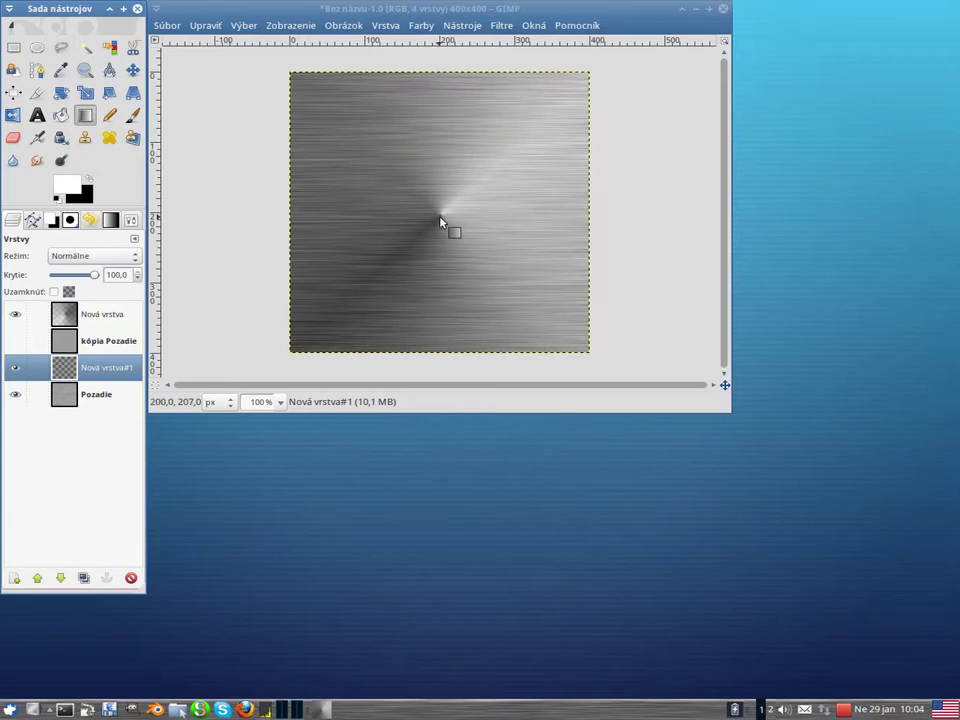
drag(443, 218, 443, 354)
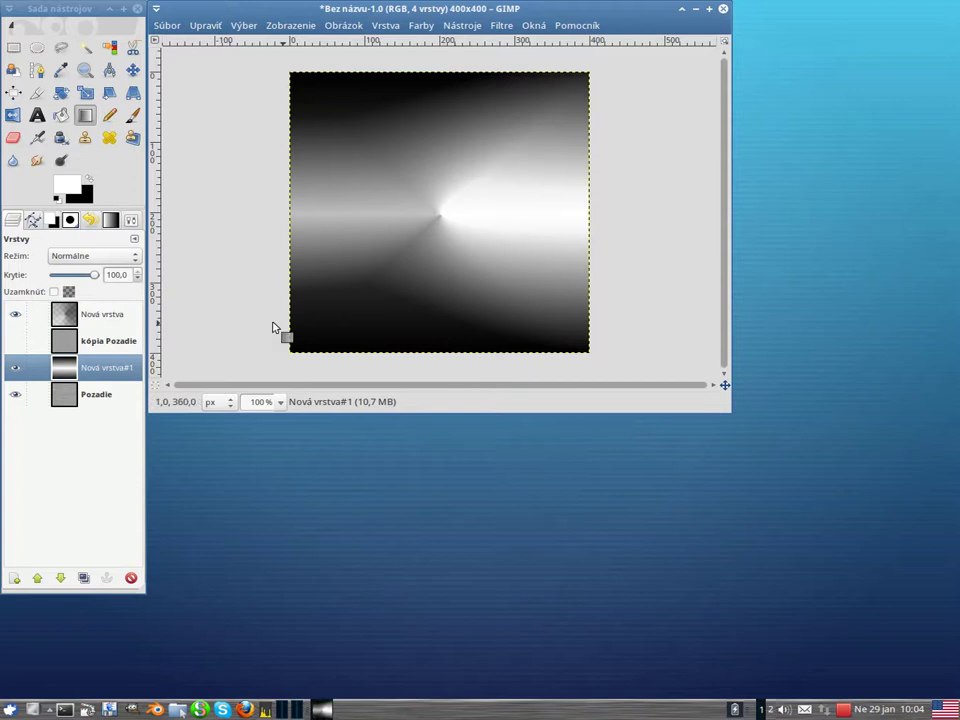
Hide the conical gradient layer Nová vrstva and try the Extrakcia zrnitosti blend mode on Nová vrstva#1.
click(16, 316)
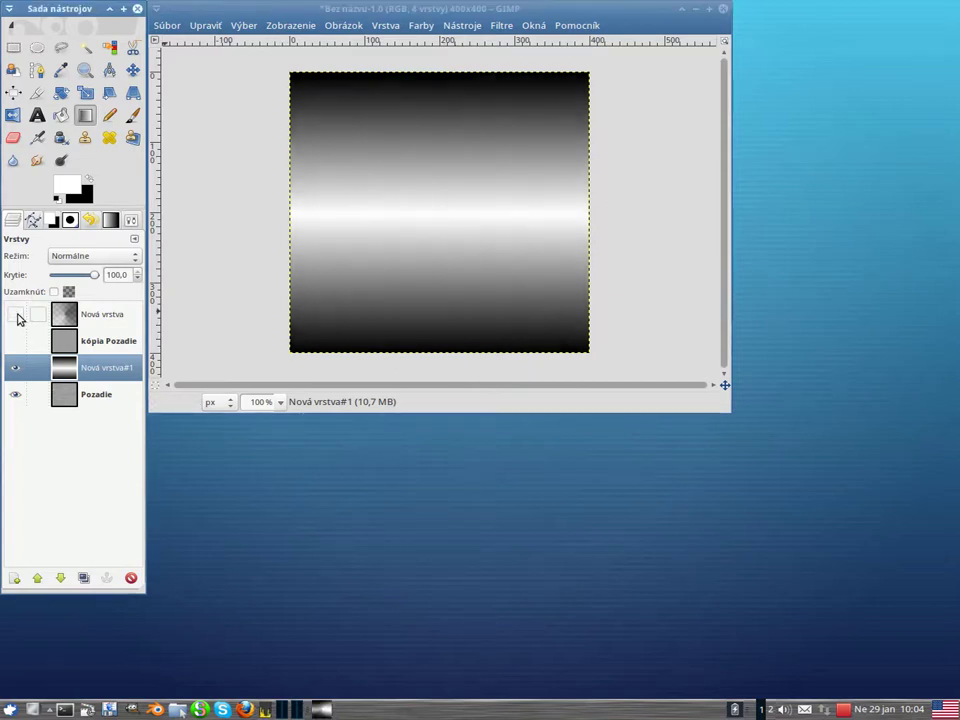
click(106, 258)
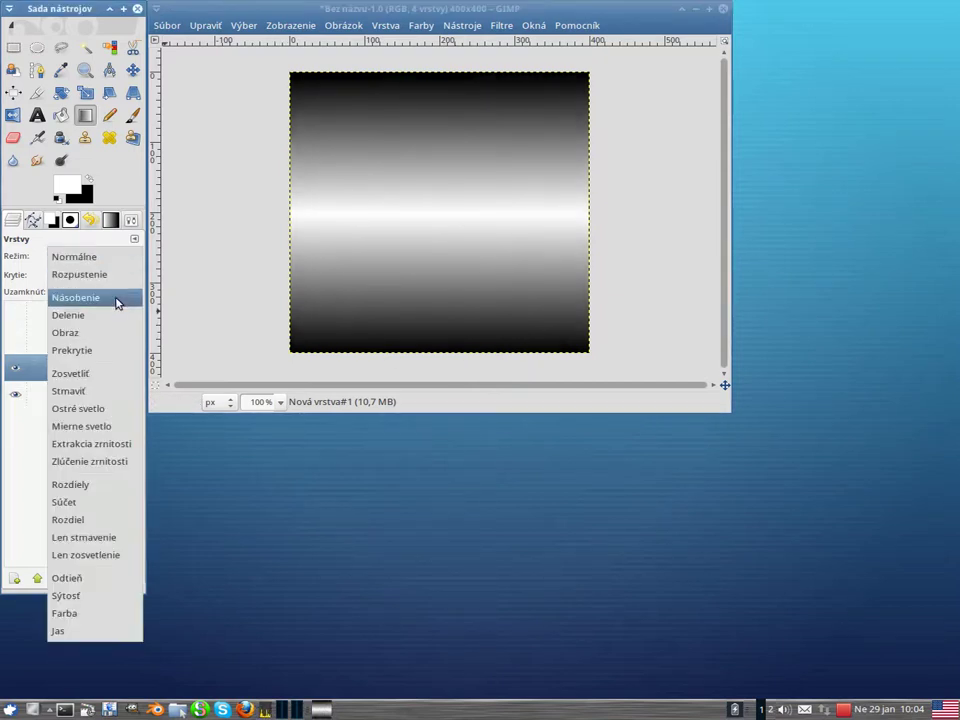
click(122, 443)
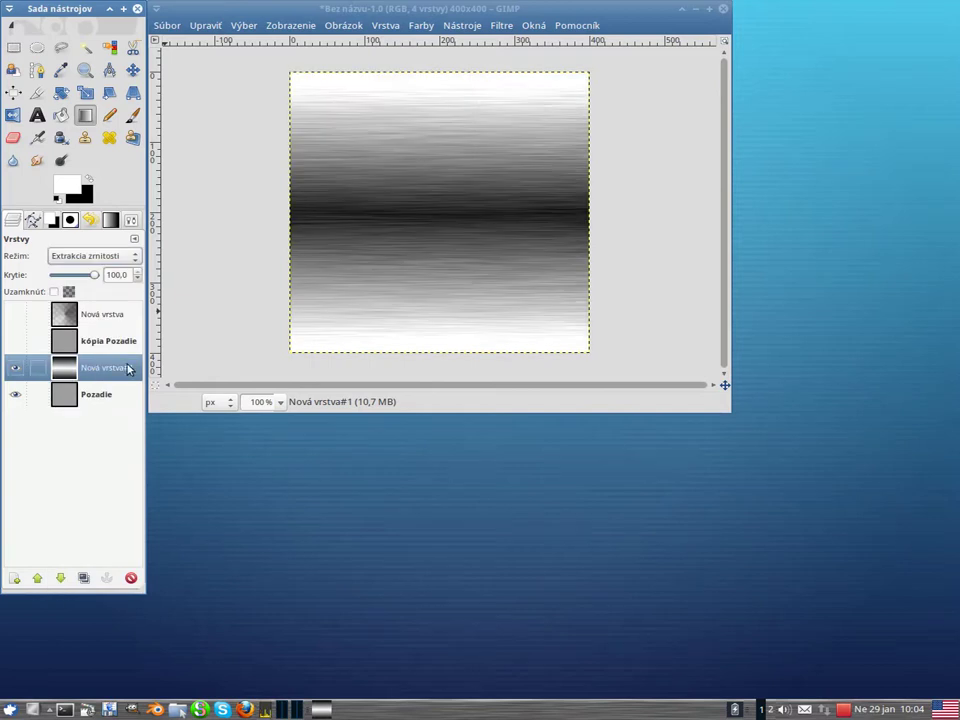
Try the Zlúčenie zrnitosti blend mode on Nová vrstva#1 with the layer opacity lowered to 59,3.
click(100, 258)
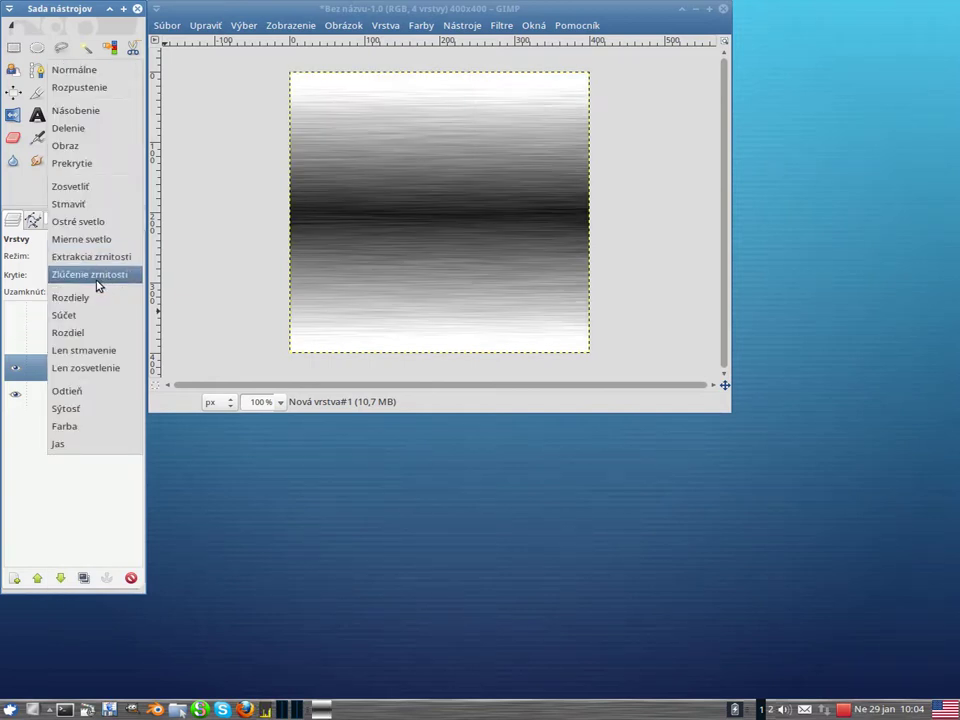
click(97, 280)
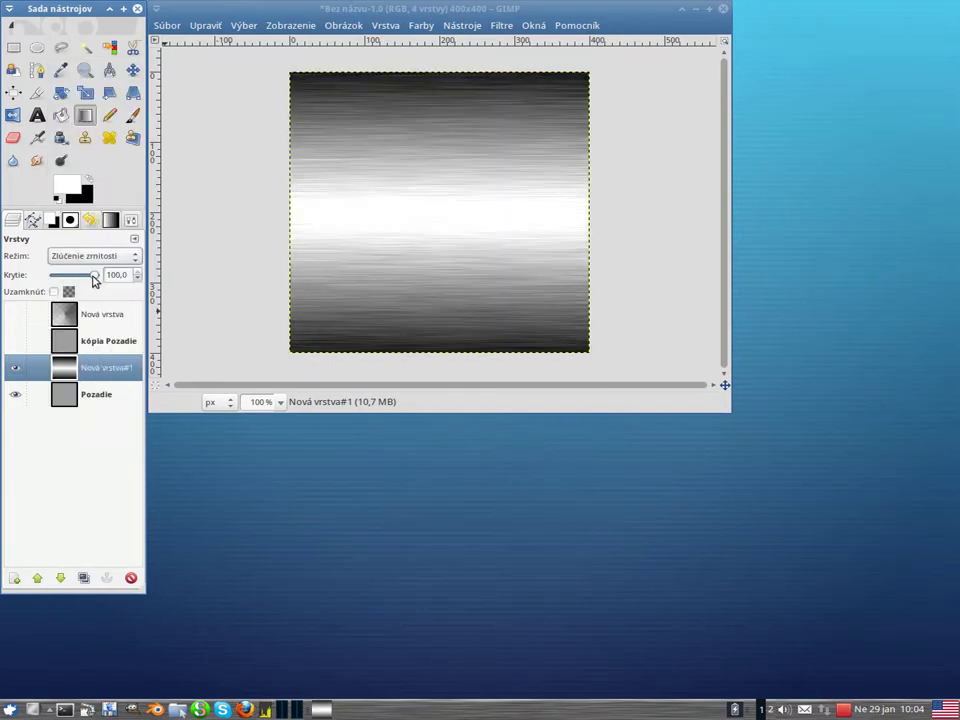
mouse_move(94, 278)
mouse_down()
mouse_move(73, 277)
mouse_move(67, 288)
mouse_move(77, 276)
mouse_up()
Compare the image with Nová vrstva#1 hidden and shown, and raise the layer's opacity to 68,5.
click(15, 369)
click(15, 369)
click(15, 369)
click(15, 369)
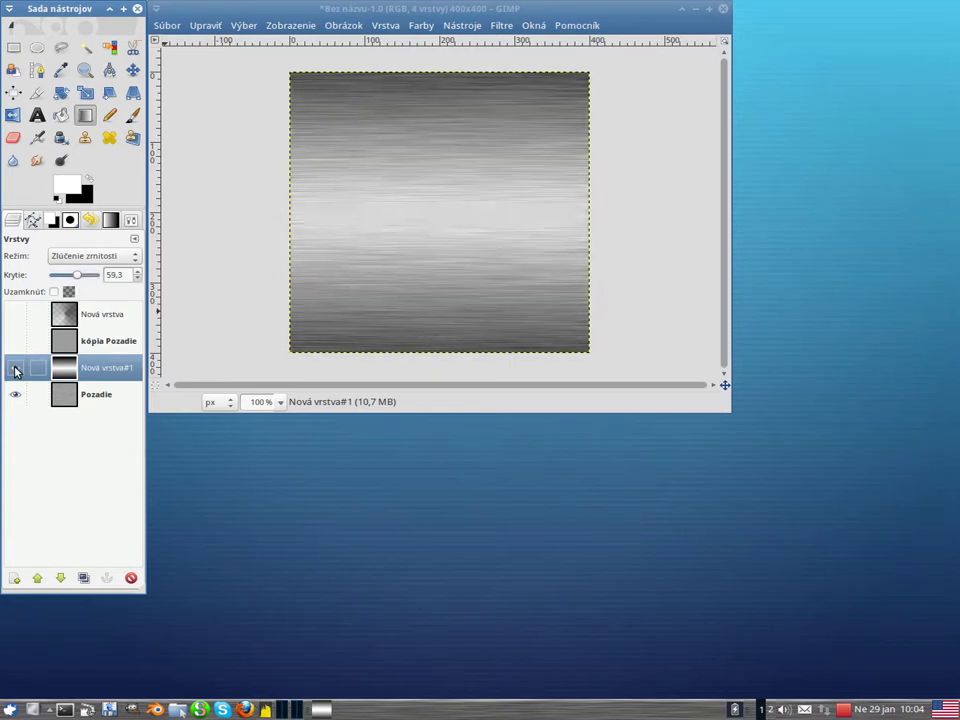
mouse_move(82, 278)
mouse_down()
mouse_move(94, 281)
mouse_move(85, 283)
mouse_up()
Try the Prekrytie, Obraz and Násobenie blend modes on Nová vrstva#1, lowering the opacity to 64,8 for Násobenie.
click(109, 260)
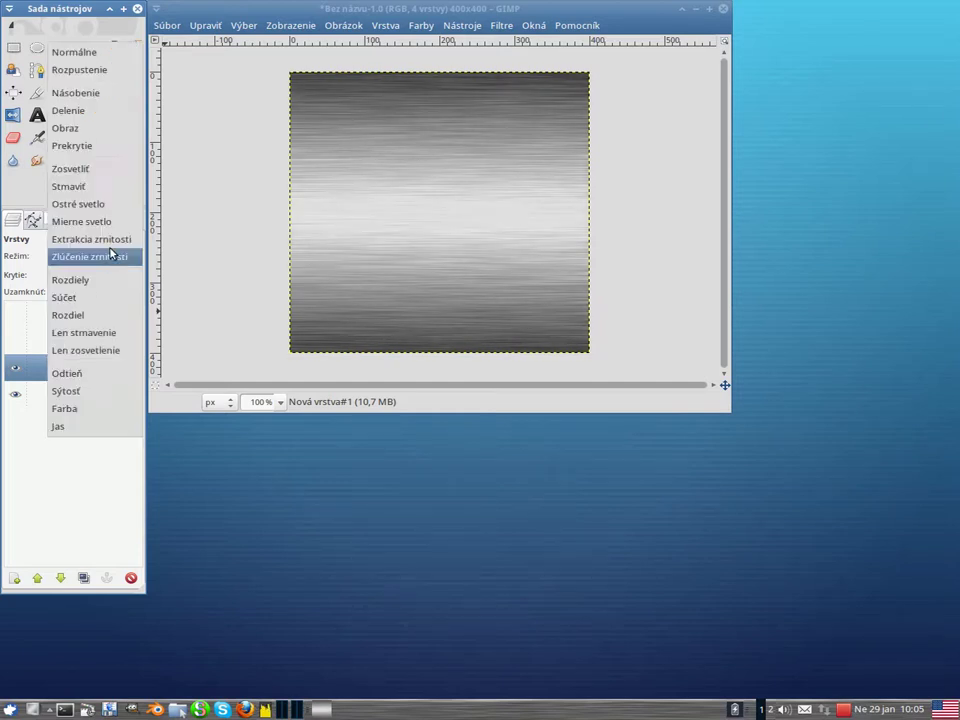
click(94, 148)
click(84, 252)
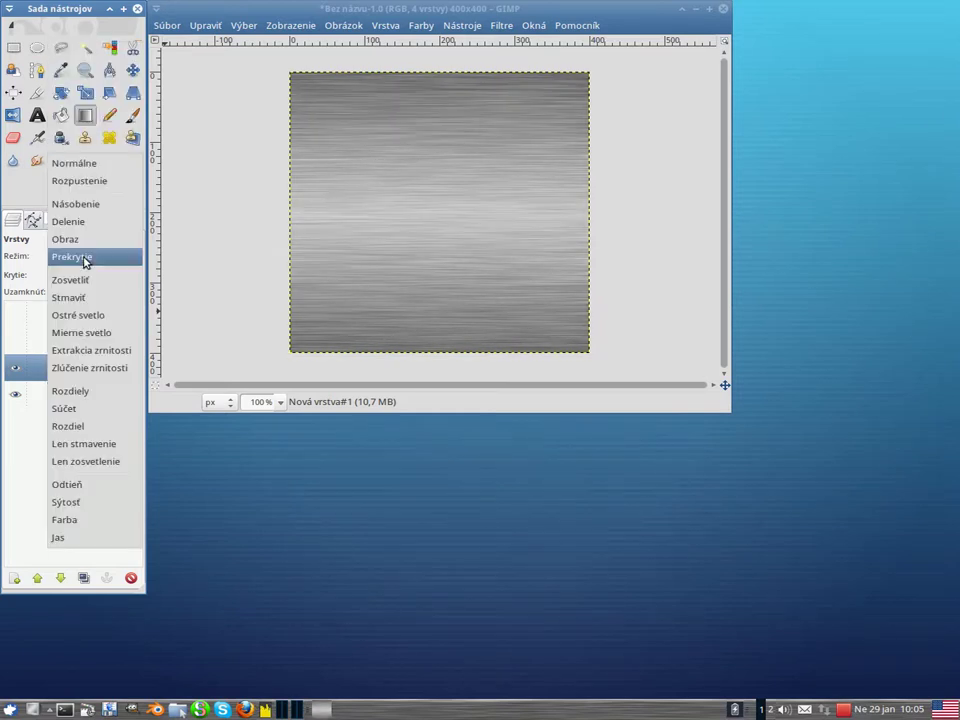
click(87, 241)
click(93, 262)
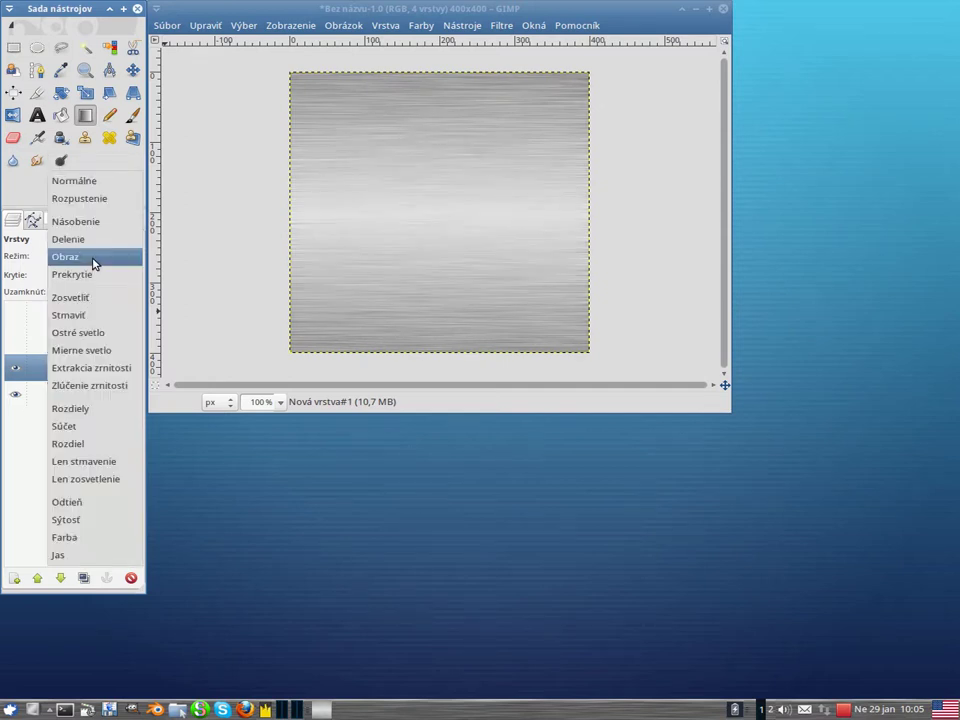
click(94, 251)
click(96, 259)
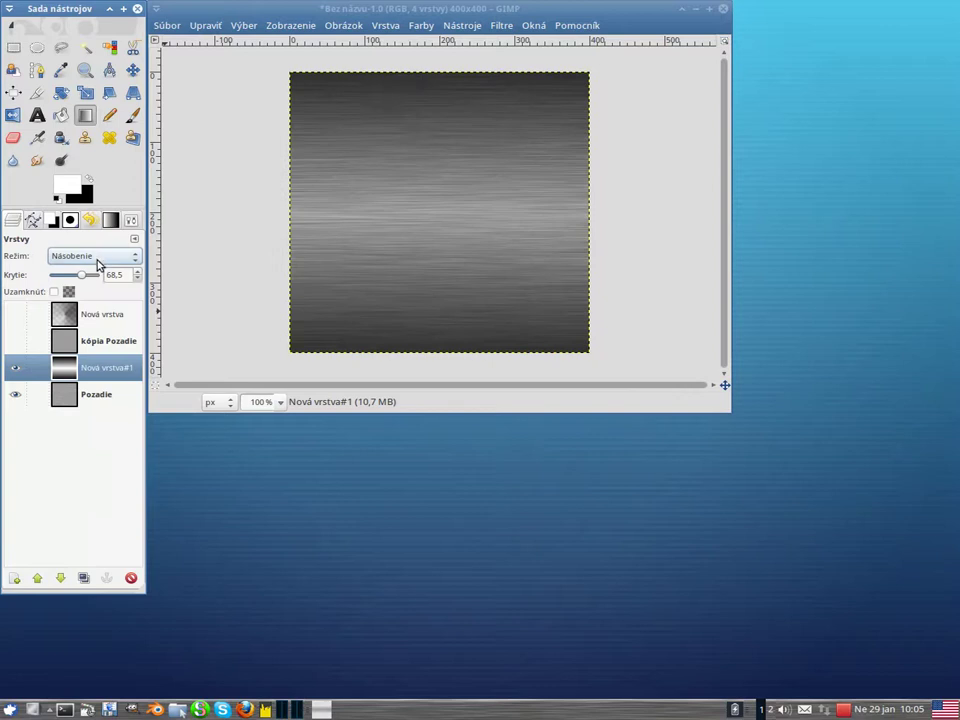
mouse_move(86, 274)
mouse_down()
mouse_move(99, 274)
mouse_move(81, 280)
mouse_up()
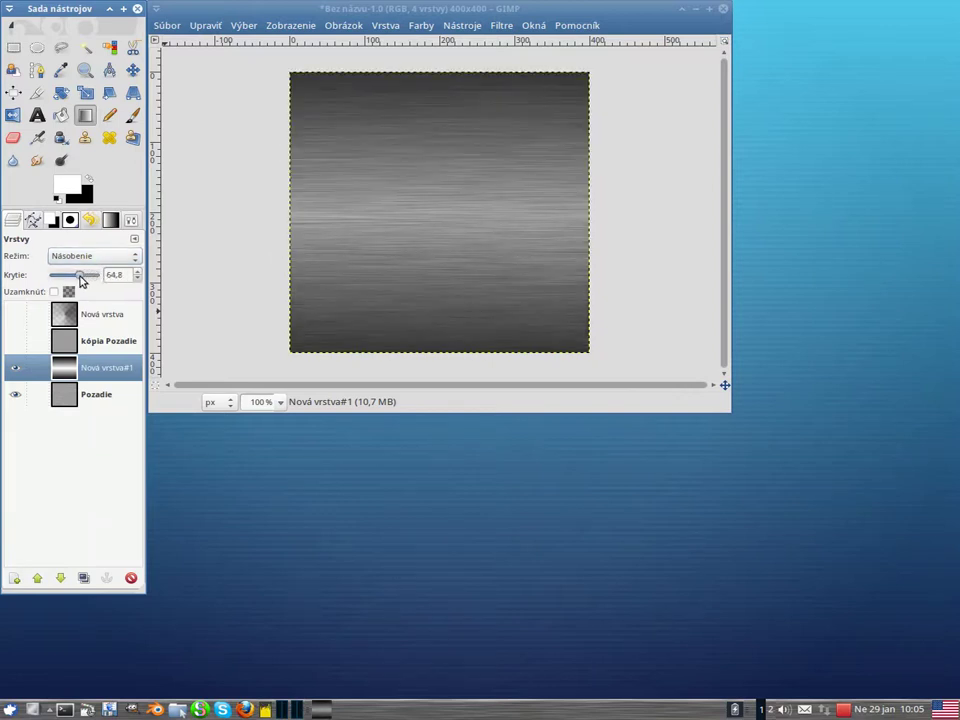
Try the Zosvetliť and Stmaviť blend modes on the bilinear gradient layer Nová vrstva#1.
click(103, 258)
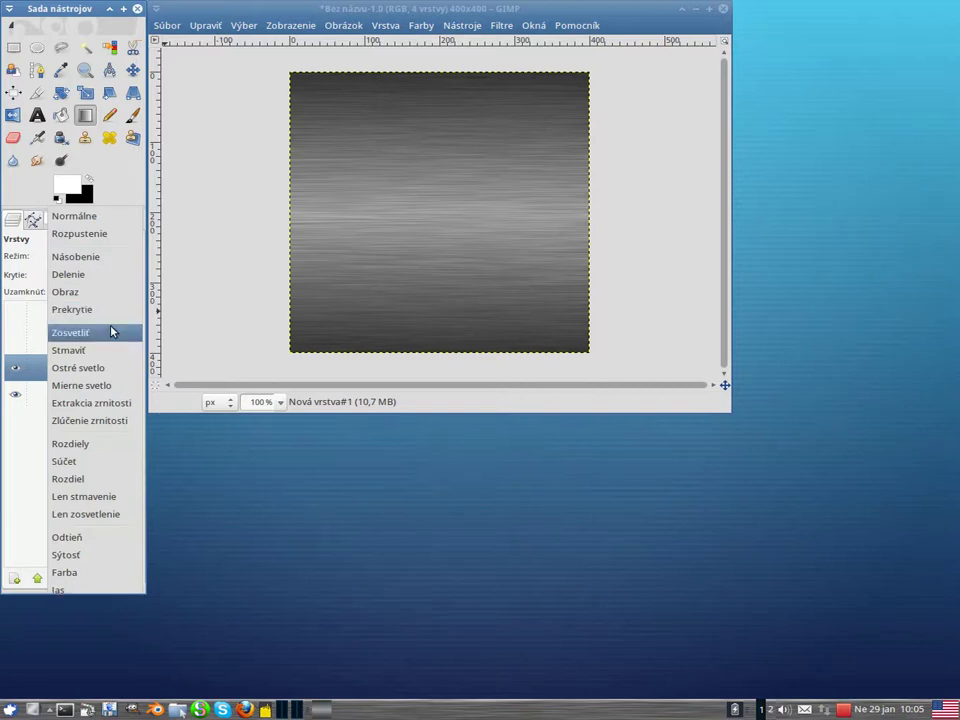
click(111, 332)
click(122, 262)
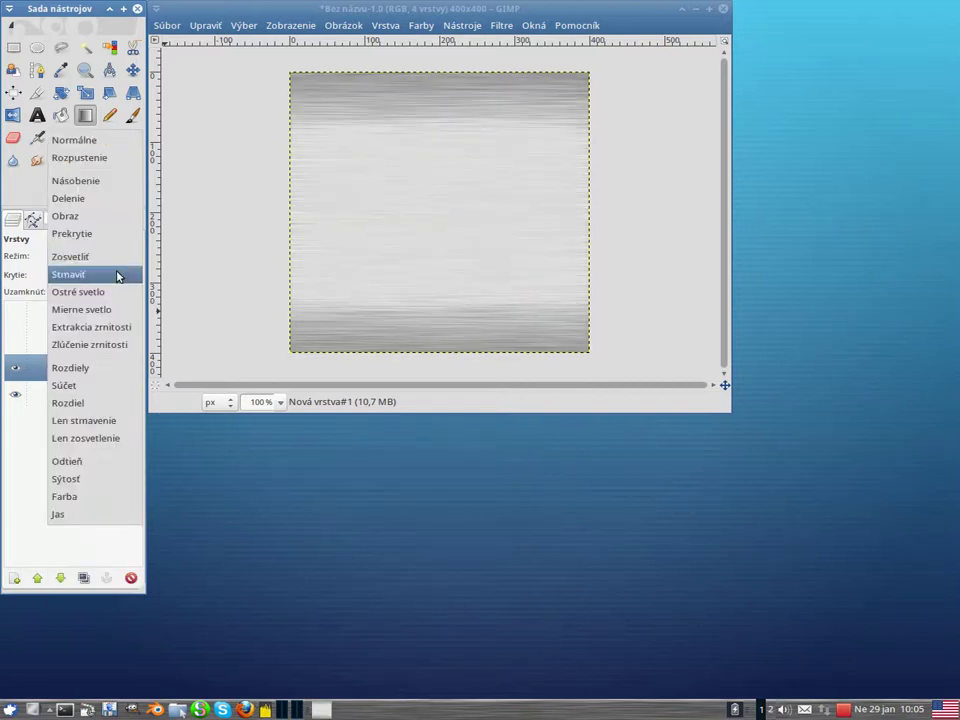
click(122, 272)
Set the blend mode of Nová vrstva#1 to Ostré svetlo and its opacity to 44,4.
click(114, 262)
click(114, 275)
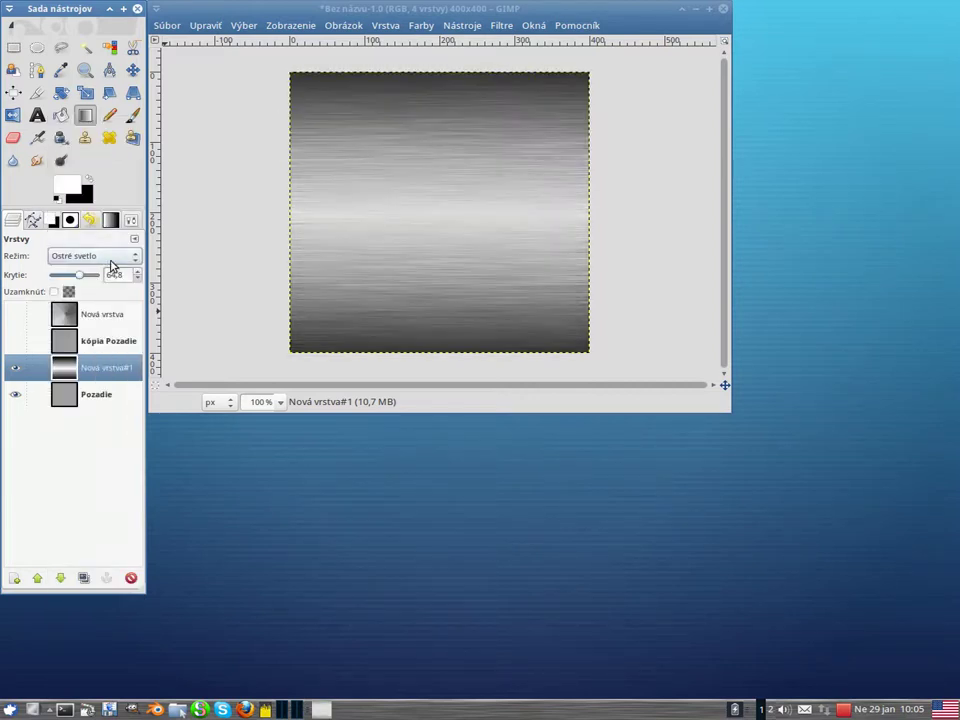
mouse_move(83, 278)
mouse_down()
mouse_move(96, 278)
mouse_move(70, 287)
mouse_up()
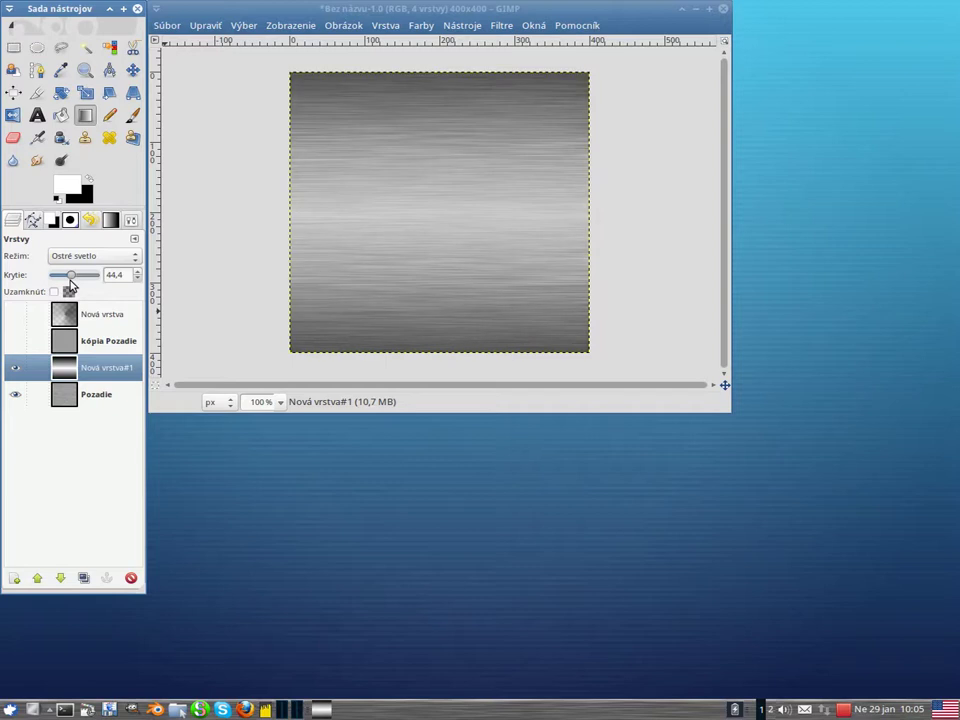
Show kópia Pozadie and Nová vrstva to view the circular brushed metal, and hide both layers again to view the linear one.
click(15, 341)
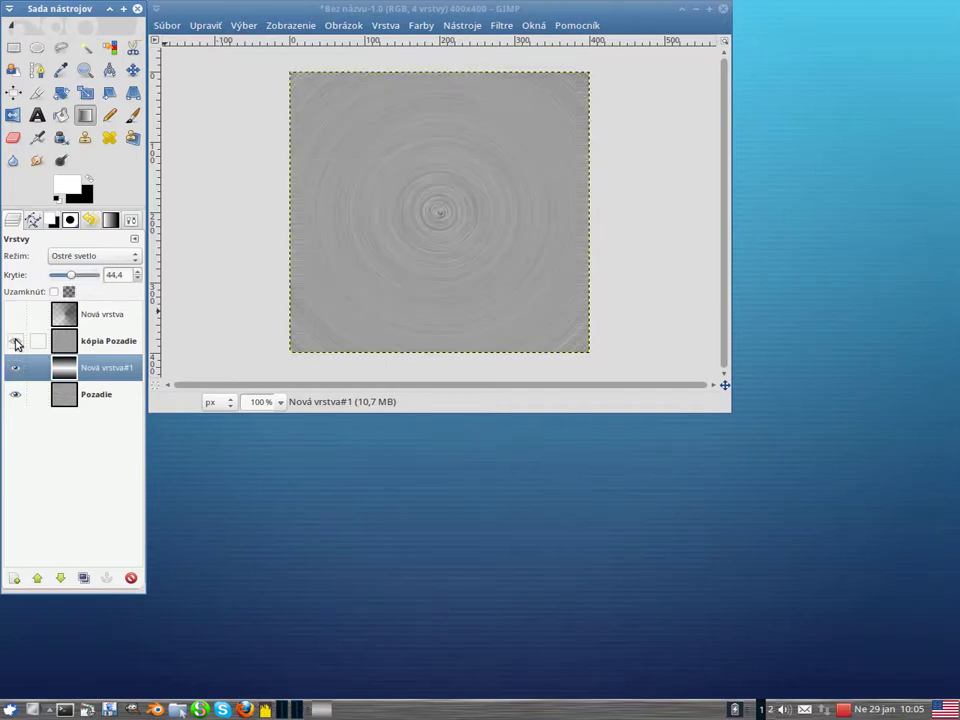
click(15, 314)
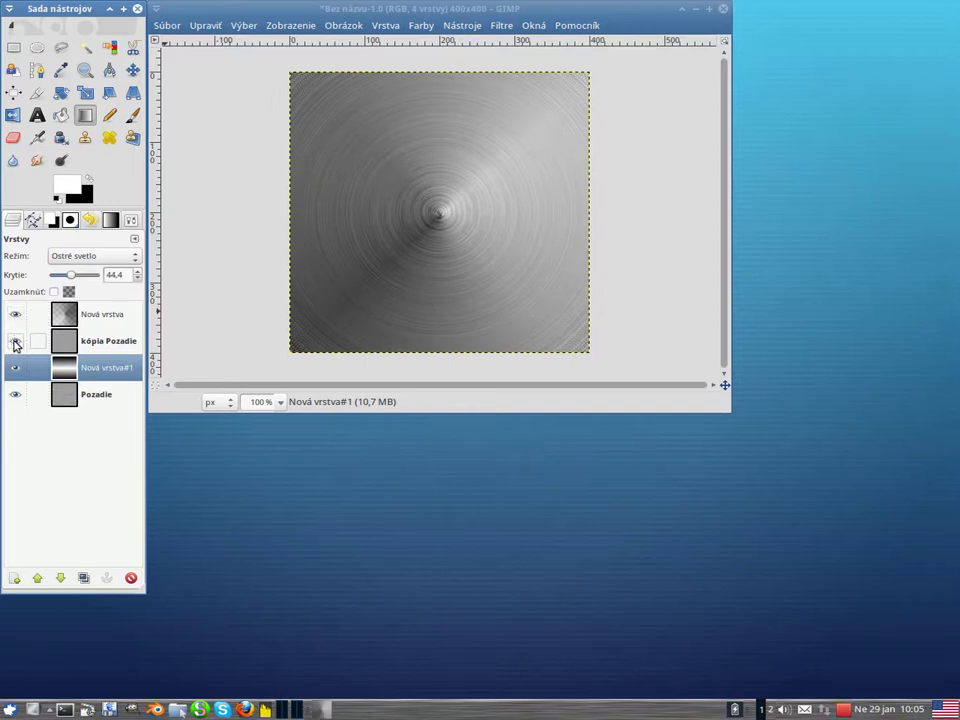
click(15, 341)
click(15, 314)
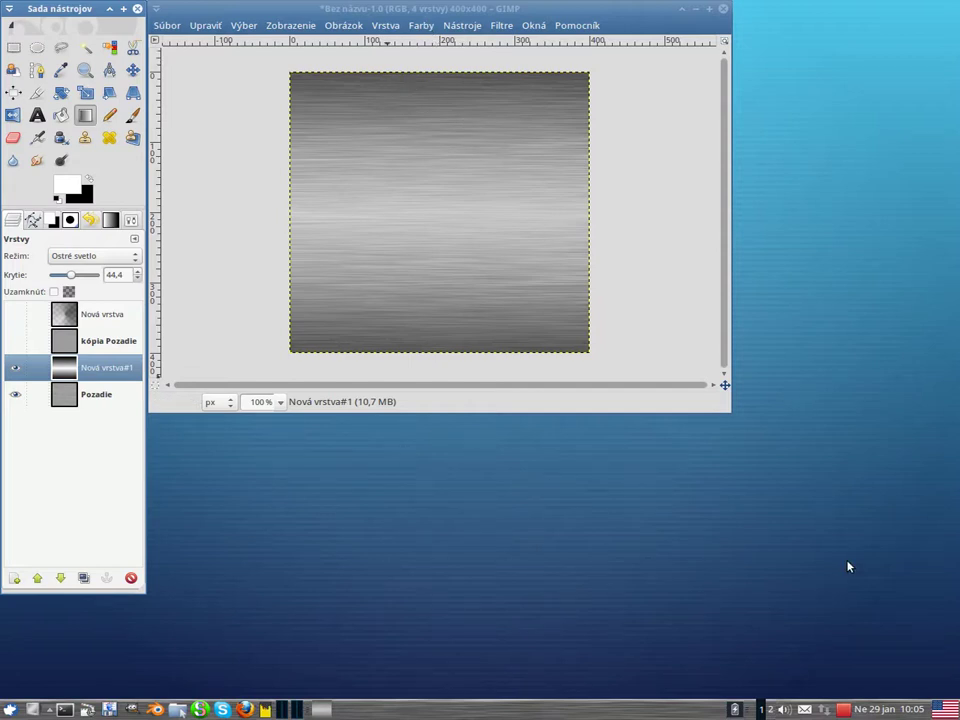
click(845, 711)
click(830, 630)
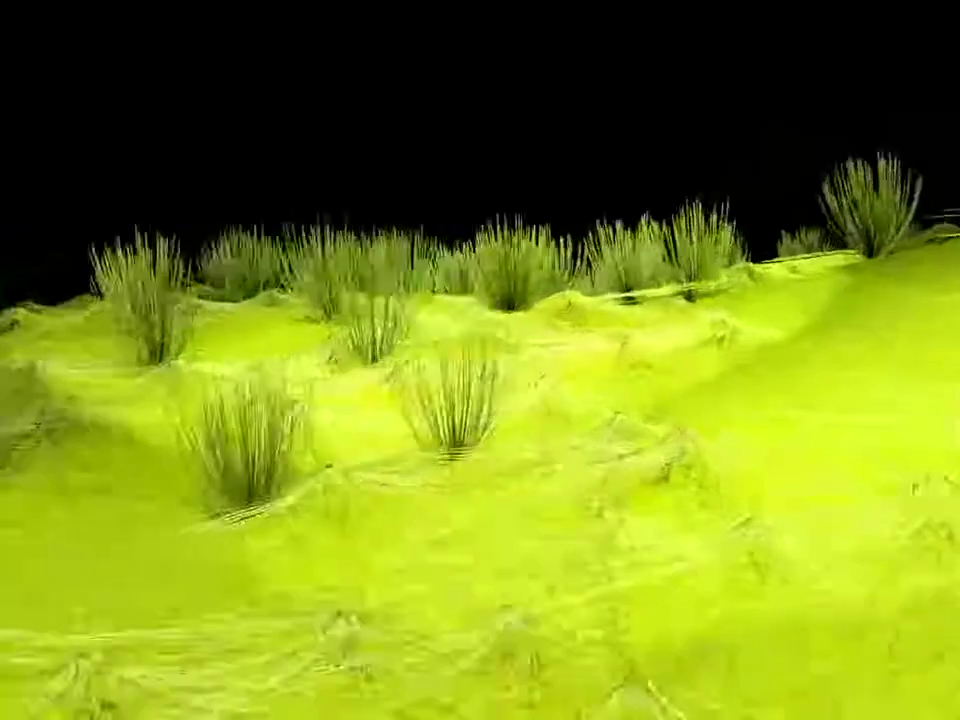